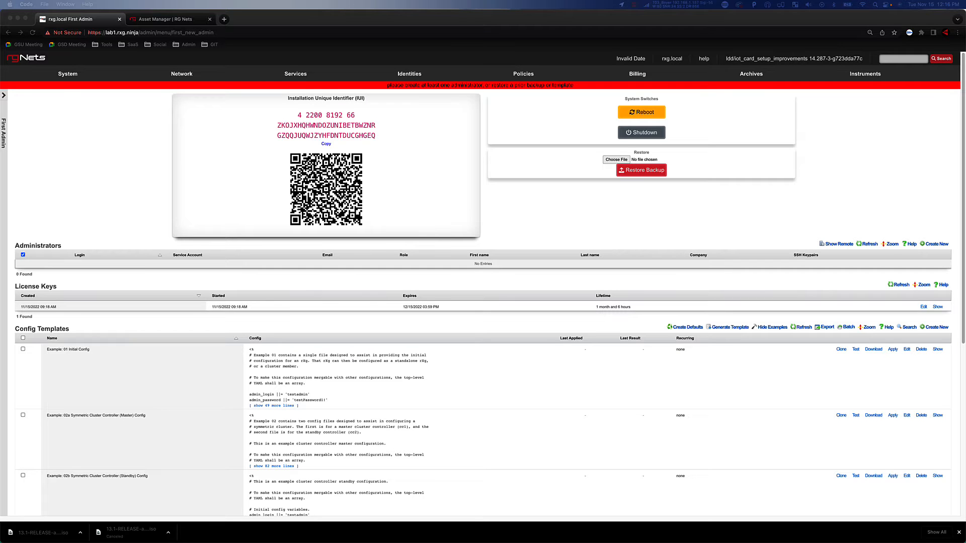
Look over the opening sections of initial_config.yaml in Visual Studio Code and the example config templates in the browser's admin page.
{"action": "key", "text": "super+Tab"}
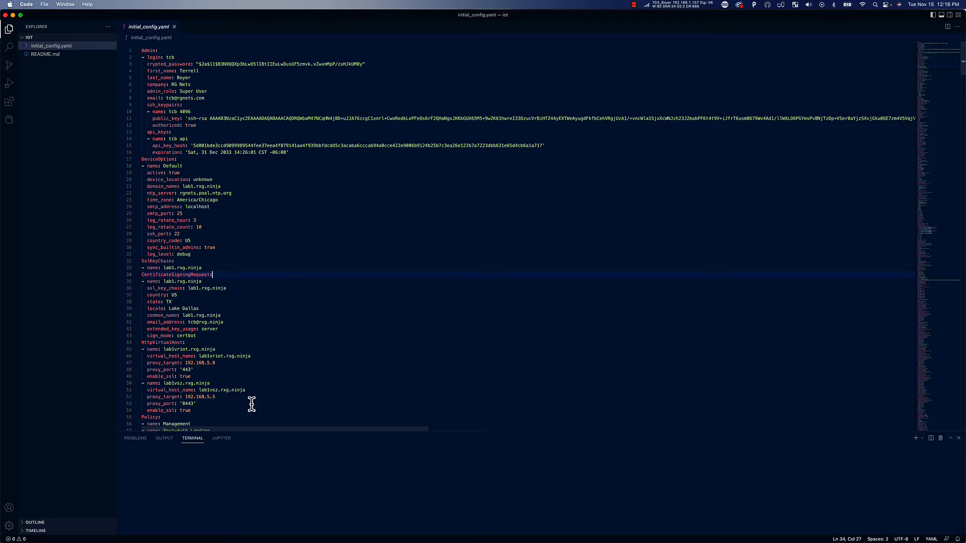
{"action": "scroll", "coordinate": [224, 371], "scroll_direction": "down", "scroll_amount": 9}
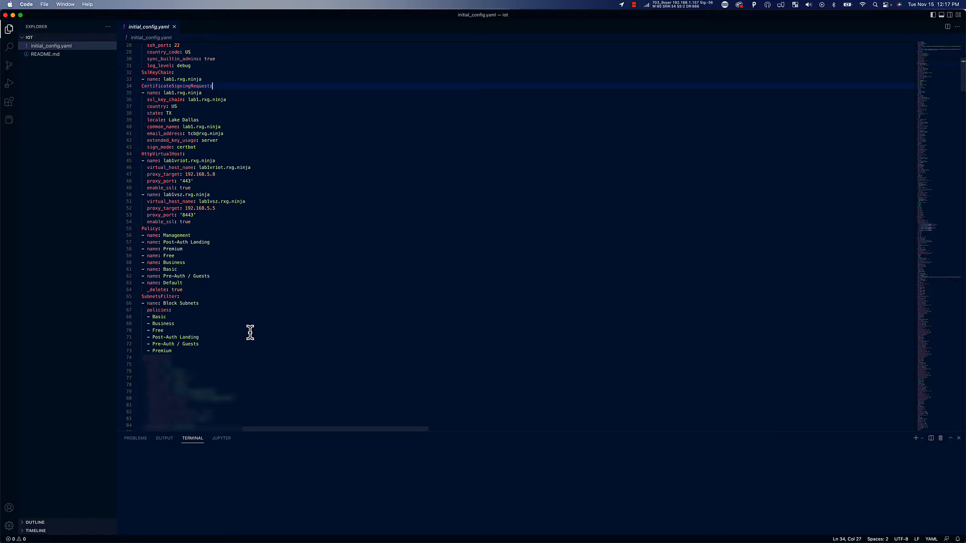
{"action": "scroll", "coordinate": [250, 332], "scroll_direction": "up", "scroll_amount": 9}
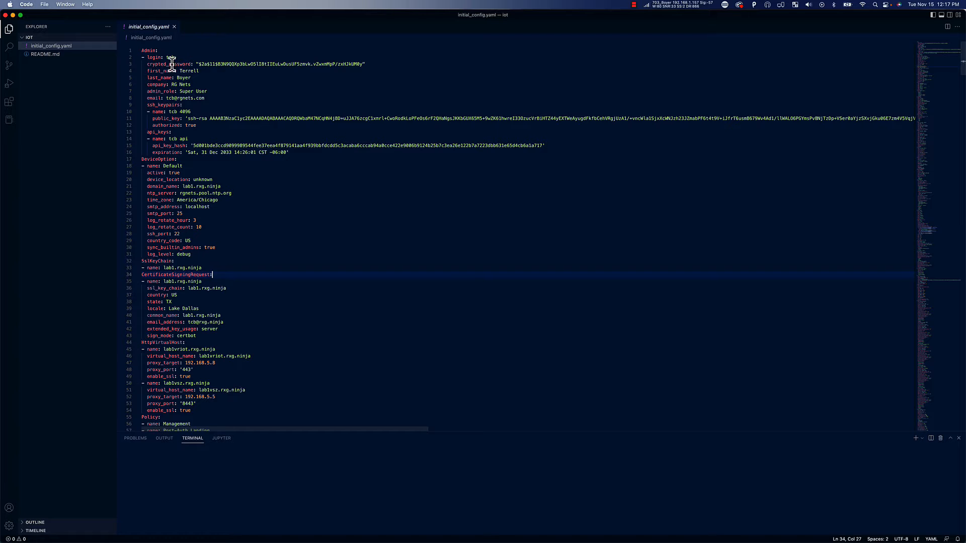
{"action": "left_click_drag", "start_coordinate": [205, 21], "coordinate": [282, 417]}
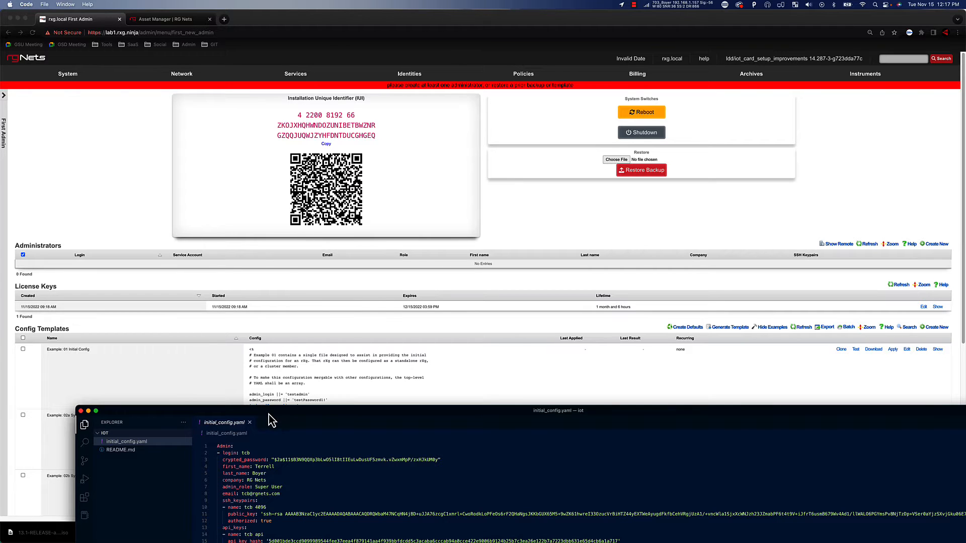
{"action": "double_click", "coordinate": [268, 415]}
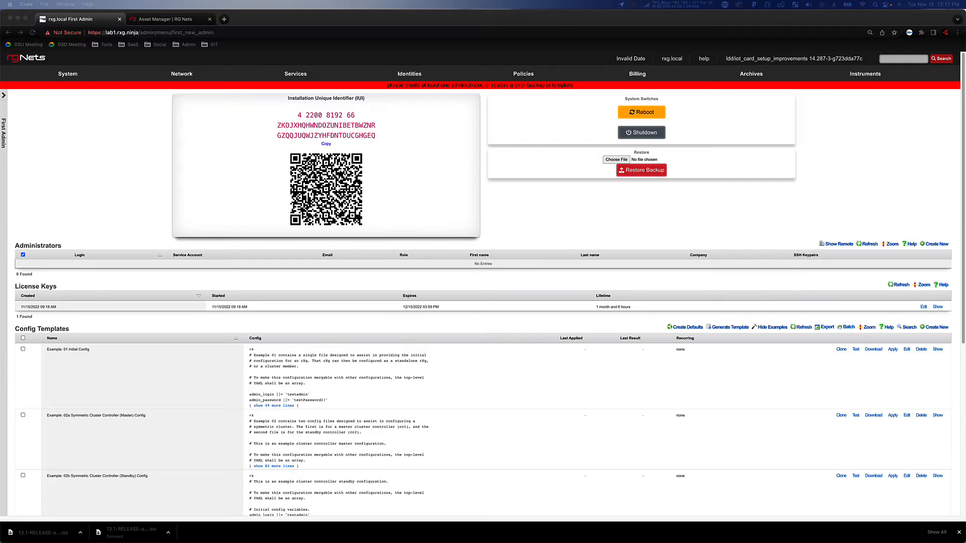
{"action": "scroll", "coordinate": [381, 421], "scroll_direction": "down", "scroll_amount": 5}
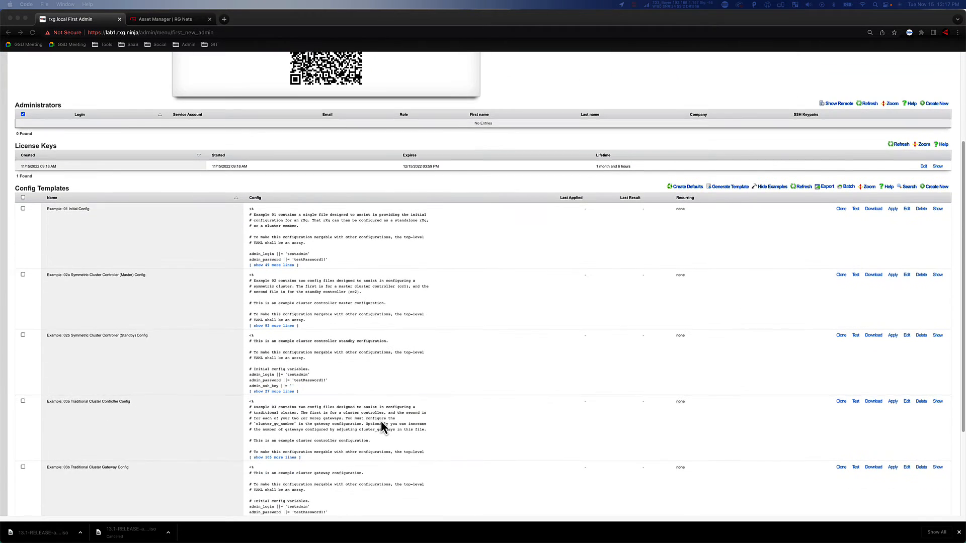
{"action": "scroll", "coordinate": [381, 421], "scroll_direction": "down", "scroll_amount": 1}
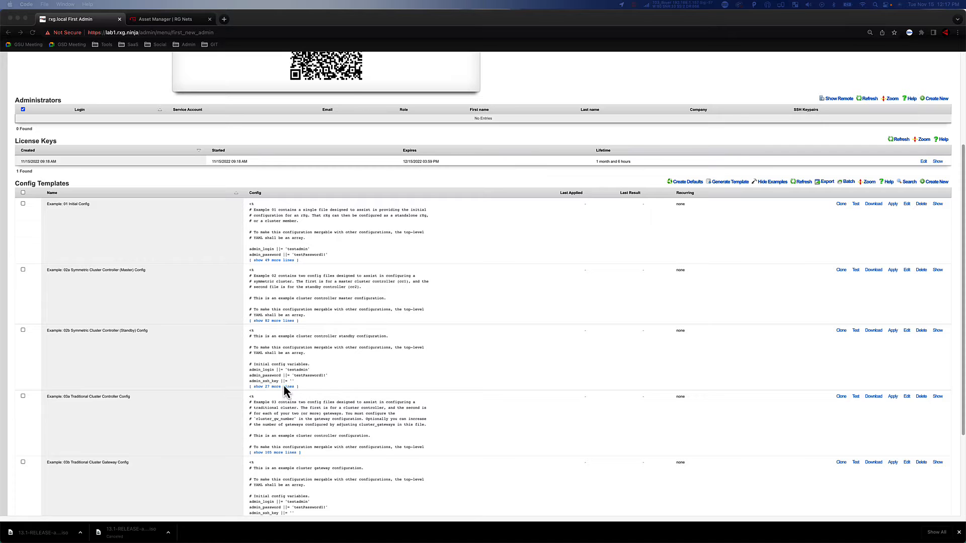
{"action": "scroll", "coordinate": [339, 372], "scroll_direction": "down", "scroll_amount": 1}
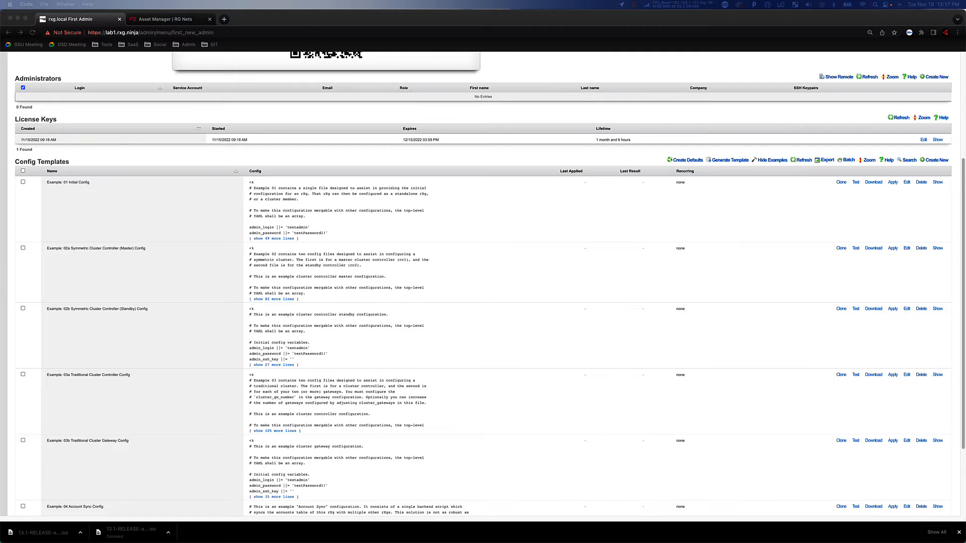
Switch to Visual Studio Code and examine initial_config.yaml from the DeviceOption settings through the bandwidth, Wlan and Squid sections.
{"action": "left_click_drag", "start_coordinate": [501, 542], "coordinate": [488, 1]}
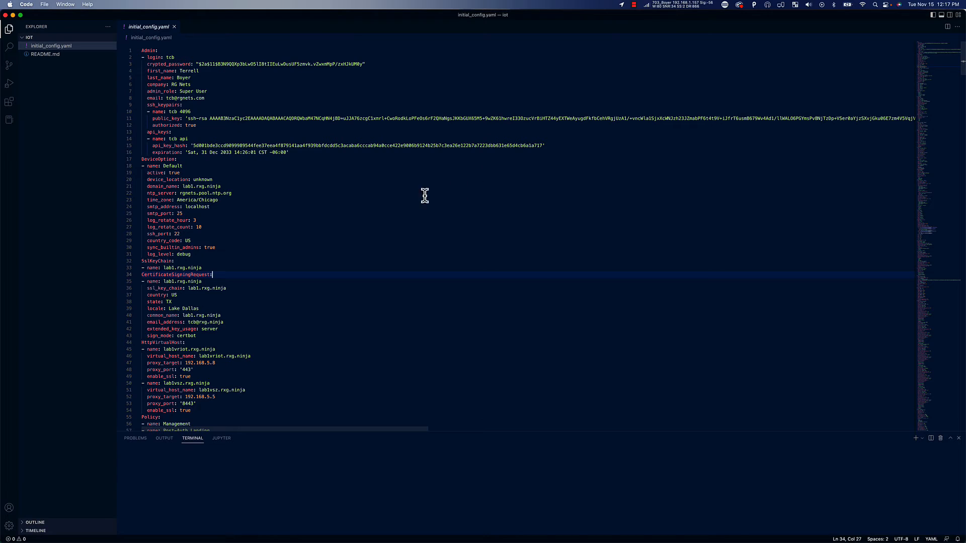
{"action": "scroll", "coordinate": [339, 233], "scroll_direction": "down", "scroll_amount": 2}
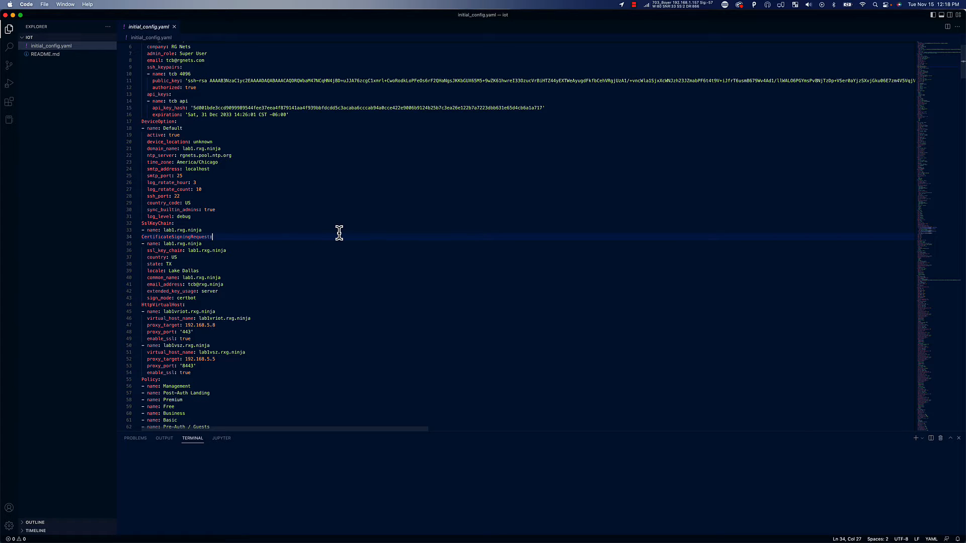
{"action": "scroll", "coordinate": [339, 232], "scroll_direction": "down", "scroll_amount": 3}
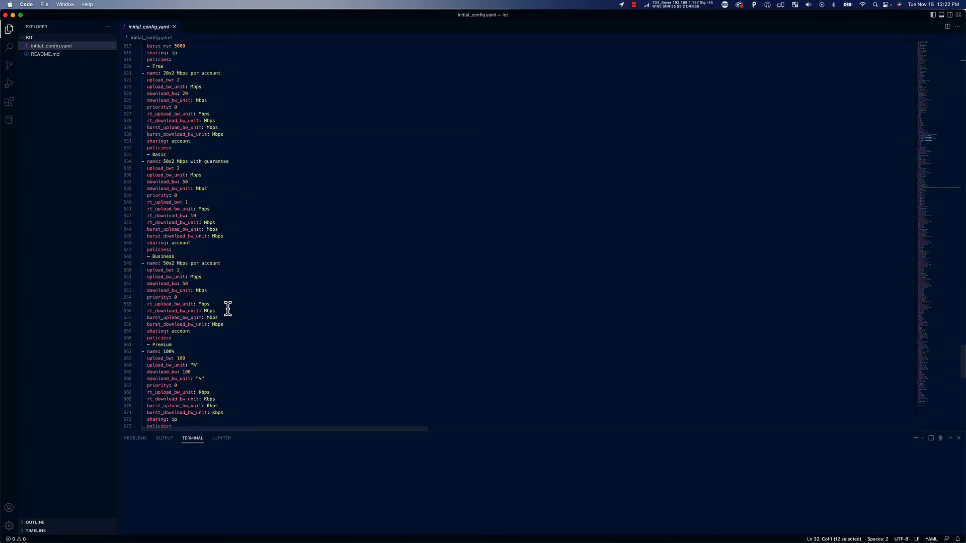
{"action": "scroll", "coordinate": [227, 308], "scroll_direction": "down", "scroll_amount": 3}
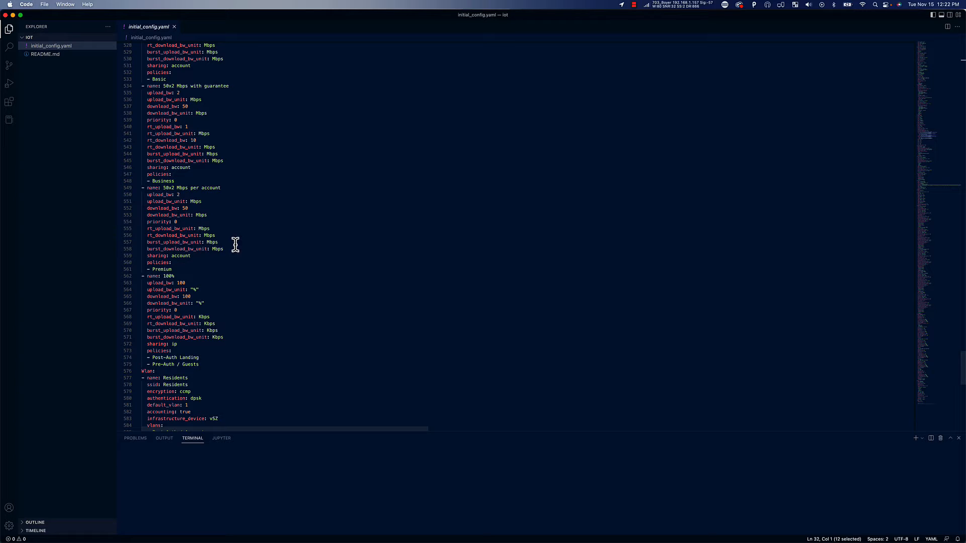
{"action": "left_click", "coordinate": [179, 181]}
{"action": "left_click", "coordinate": [143, 174], "text": "shift"}
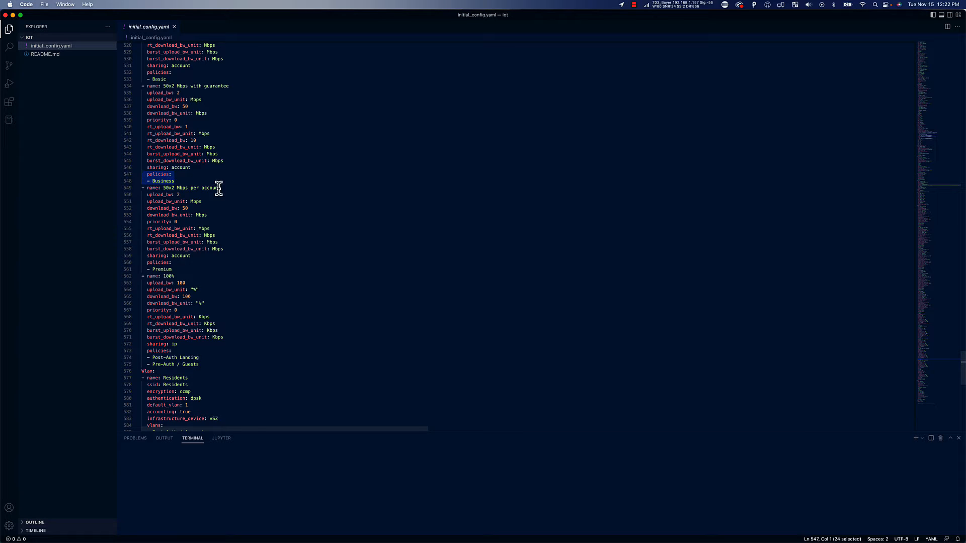
{"action": "left_click", "coordinate": [201, 179]}
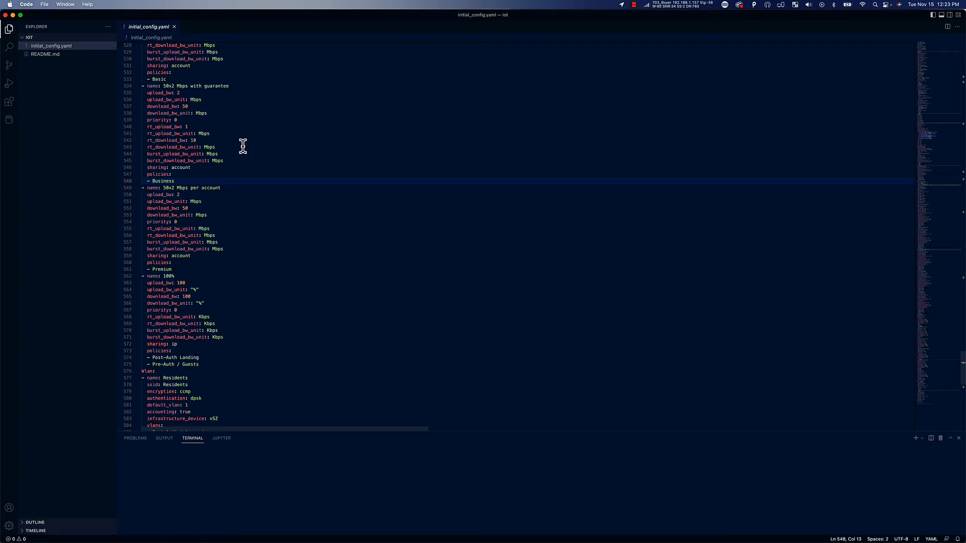
{"action": "scroll", "coordinate": [240, 270], "scroll_direction": "down", "scroll_amount": 2}
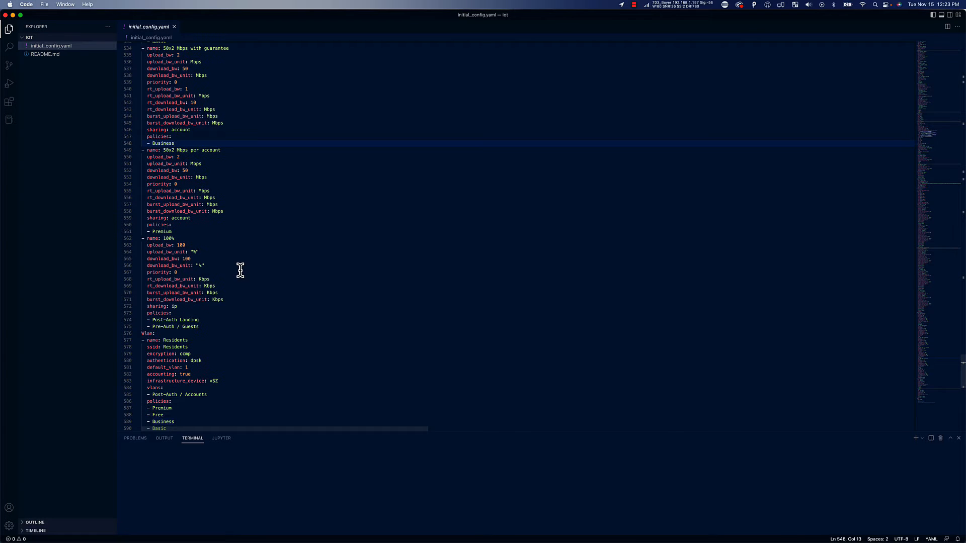
{"action": "scroll", "coordinate": [240, 270], "scroll_direction": "down", "scroll_amount": 4}
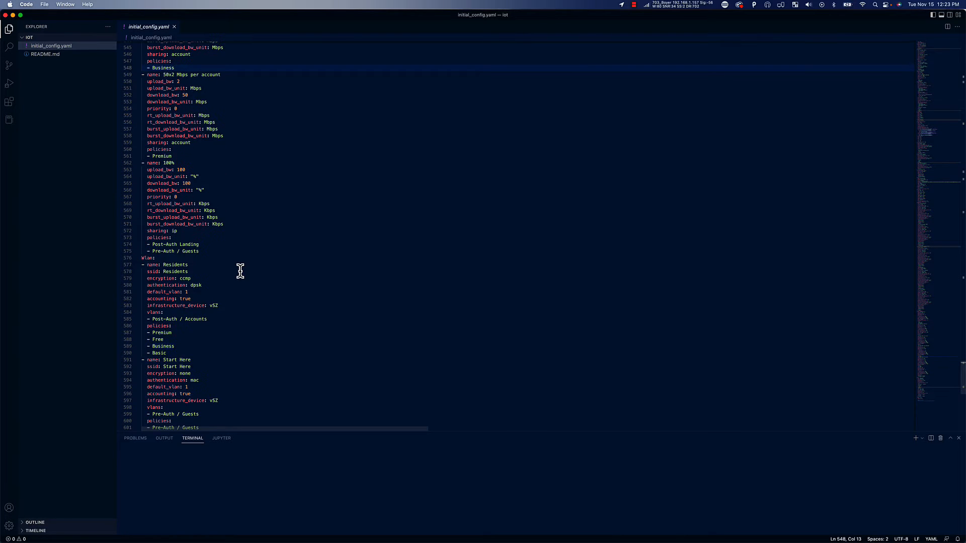
{"action": "scroll", "coordinate": [240, 270], "scroll_direction": "down", "scroll_amount": 4}
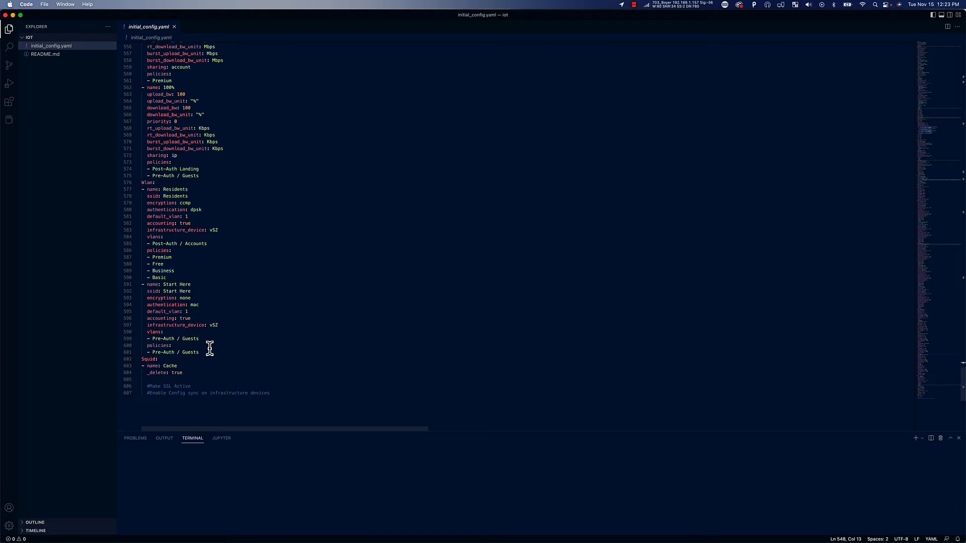
{"action": "scroll", "coordinate": [209, 347], "scroll_direction": "down", "scroll_amount": 3}
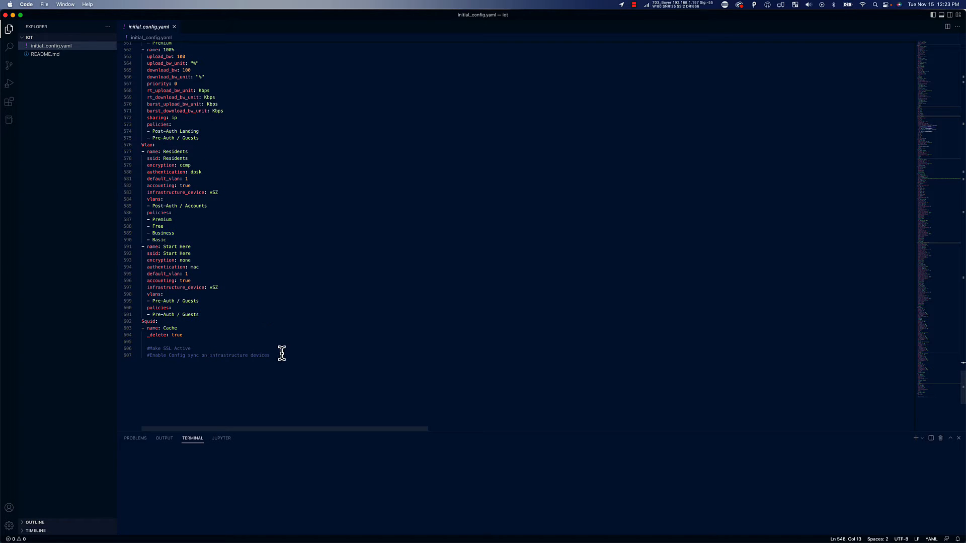
{"action": "scroll", "coordinate": [280, 353], "scroll_direction": "up", "scroll_amount": 5}
{"action": "scroll", "coordinate": [282, 355], "scroll_direction": "up", "scroll_amount": 2}
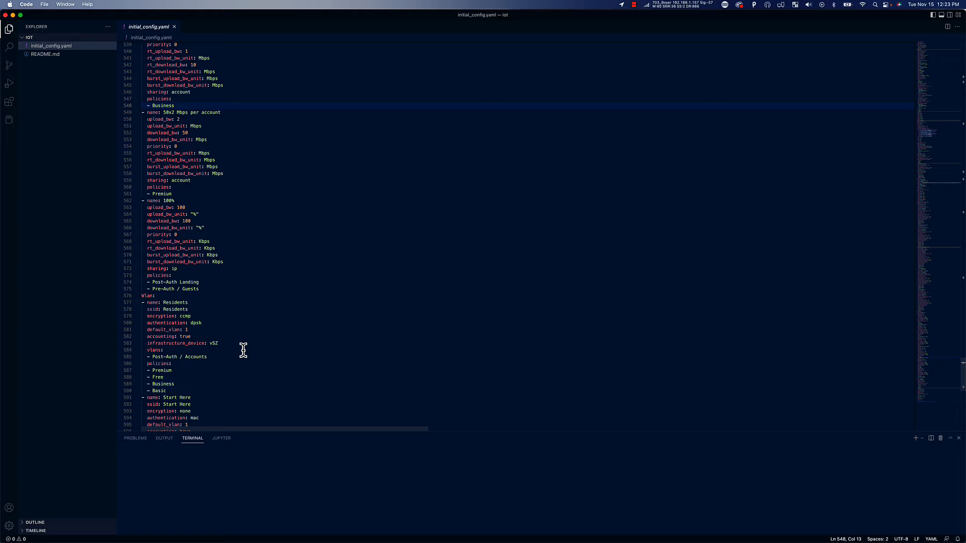
Copy the entire contents of initial_config.yaml and minimize the editor window to return to the browser.
{"action": "scroll", "coordinate": [243, 351], "scroll_direction": "up", "scroll_amount": 2}
{"action": "key", "text": "super+a"}
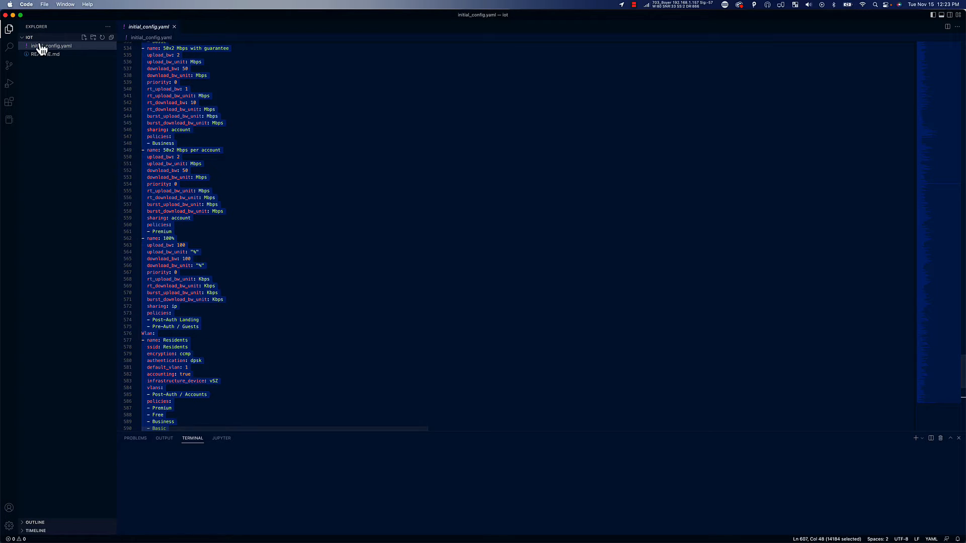
{"action": "left_click", "coordinate": [13, 15]}
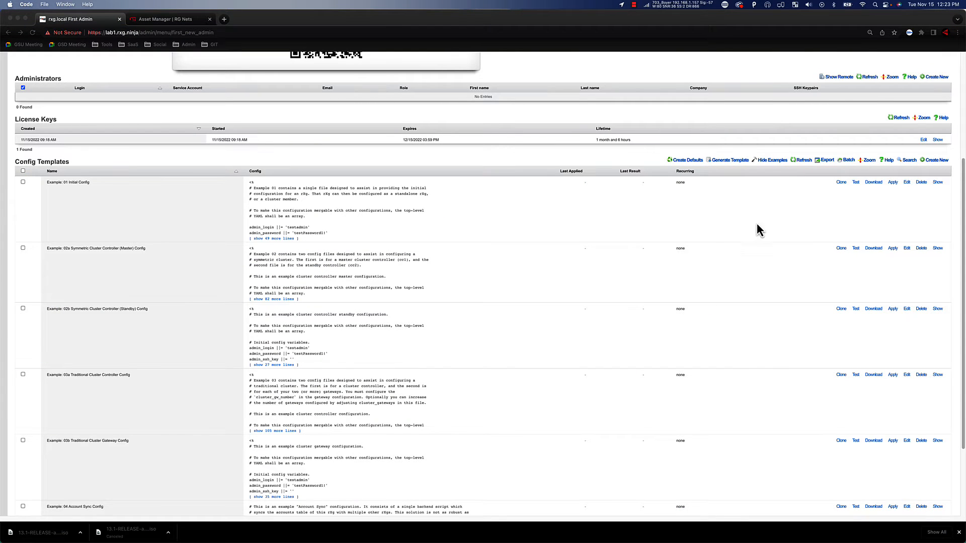
Start a new config template on the First Admin page and name it initial_config.
{"action": "scroll", "coordinate": [594, 267], "scroll_direction": "up", "scroll_amount": 5}
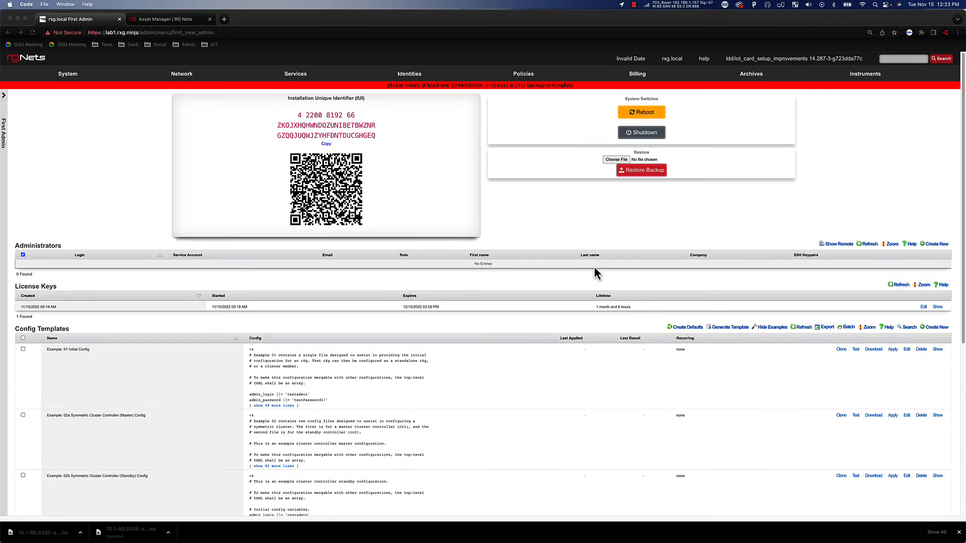
{"action": "left_click", "coordinate": [937, 327]}
{"action": "scroll", "coordinate": [179, 303], "scroll_direction": "down", "scroll_amount": 1}
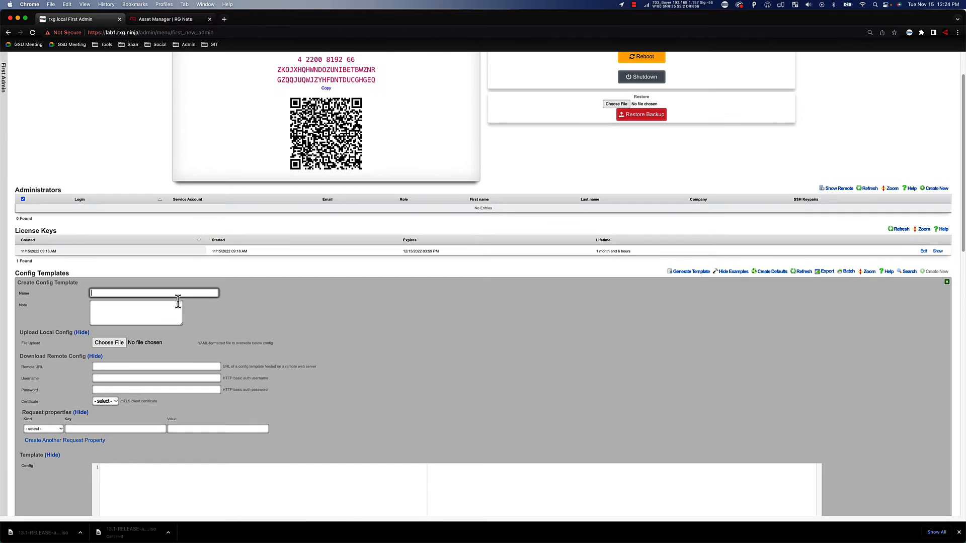
{"action": "type", "text": "ini"}
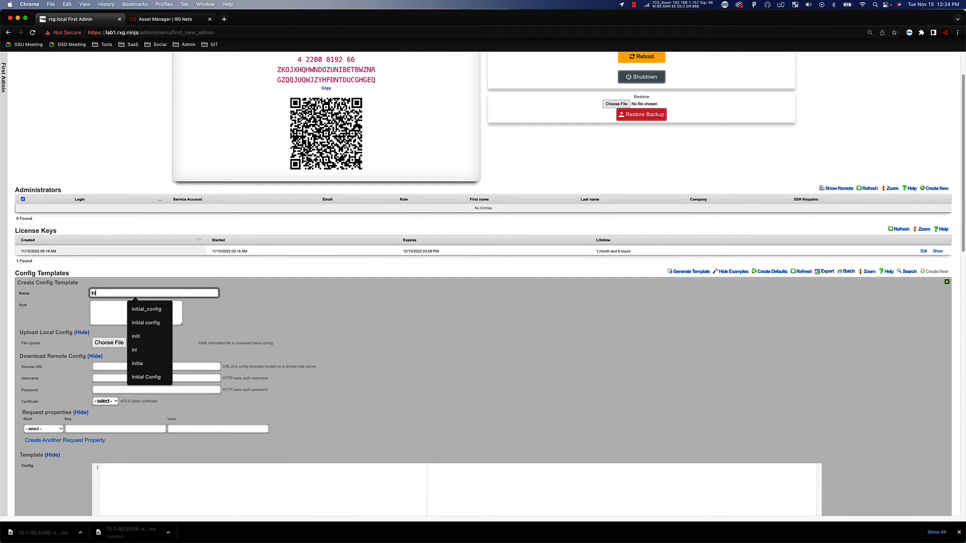
{"action": "key", "text": "Down"}
{"action": "key", "text": "Return"}
{"action": "scroll", "coordinate": [127, 334], "scroll_direction": "down", "scroll_amount": 2}
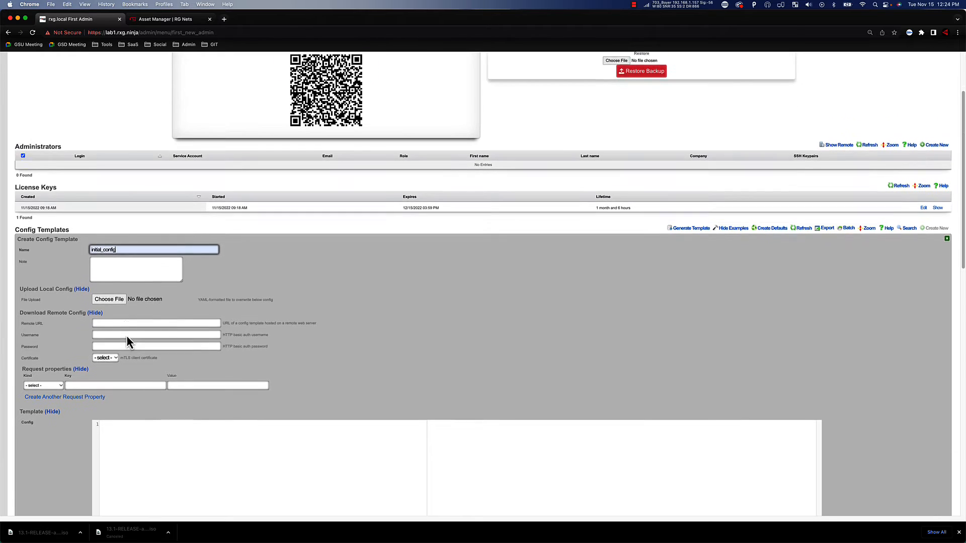
{"action": "scroll", "coordinate": [129, 305], "scroll_direction": "down", "scroll_amount": 1}
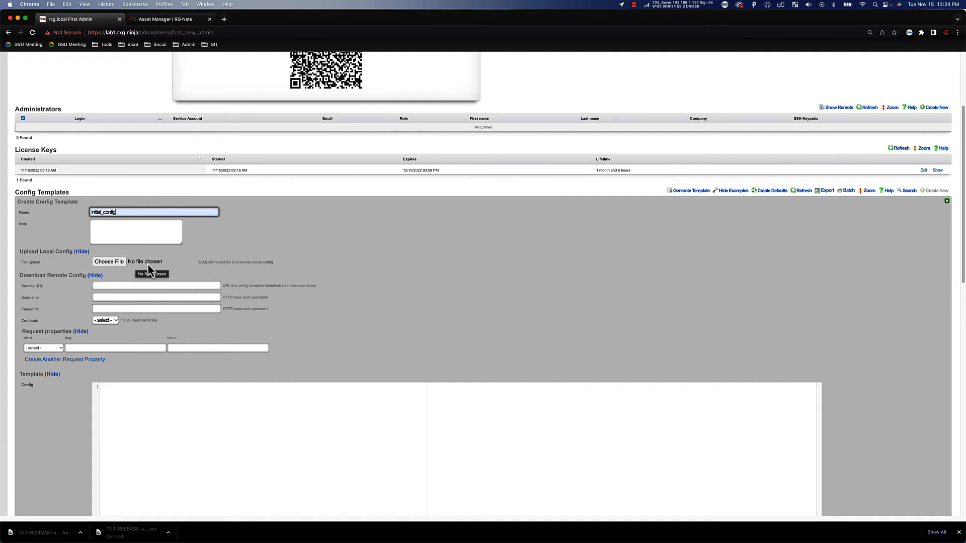
Paste the copied YAML into the initial_config template's Config field and create the template without applying it.
{"action": "left_click", "coordinate": [140, 410]}
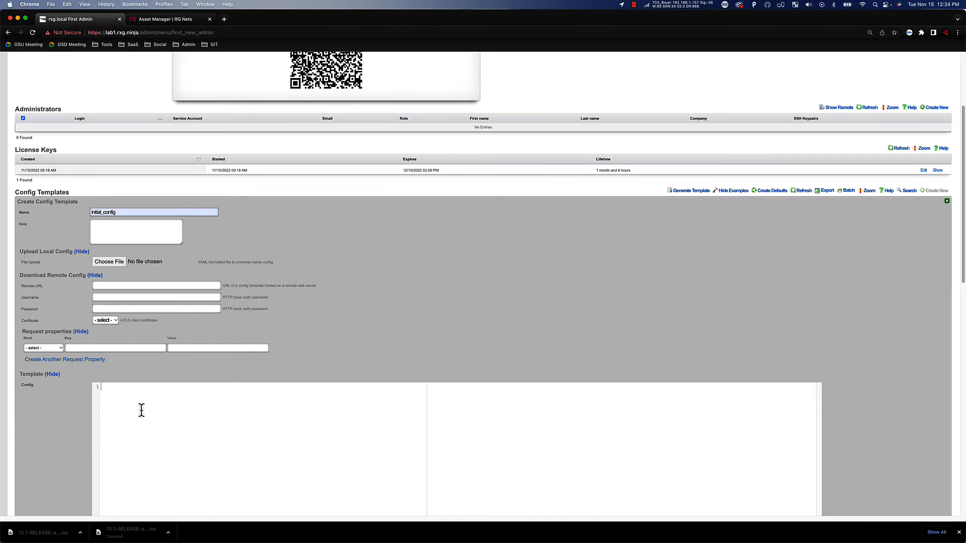
{"action": "key", "text": "super+v"}
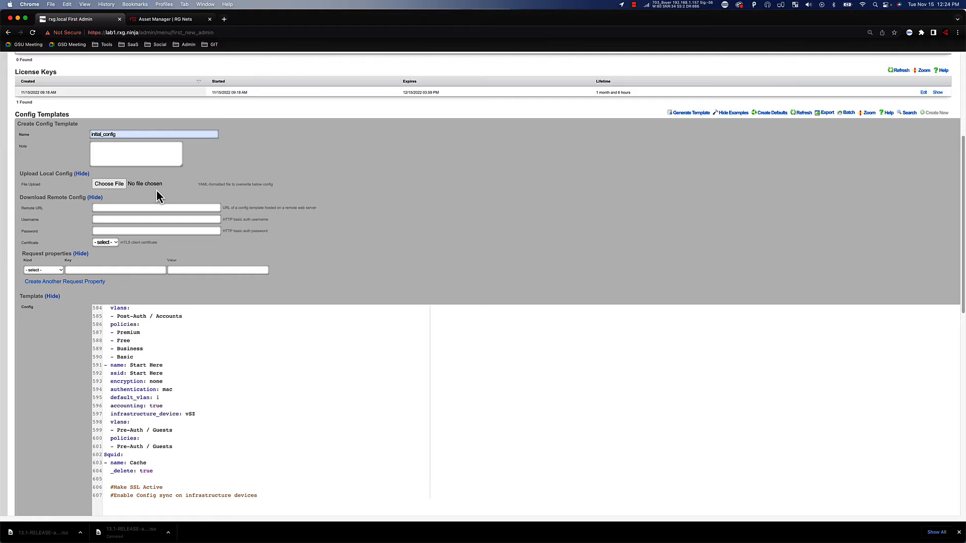
{"action": "scroll", "coordinate": [219, 334], "scroll_direction": "down", "scroll_amount": 1}
{"action": "scroll", "coordinate": [146, 403], "scroll_direction": "down", "scroll_amount": 3}
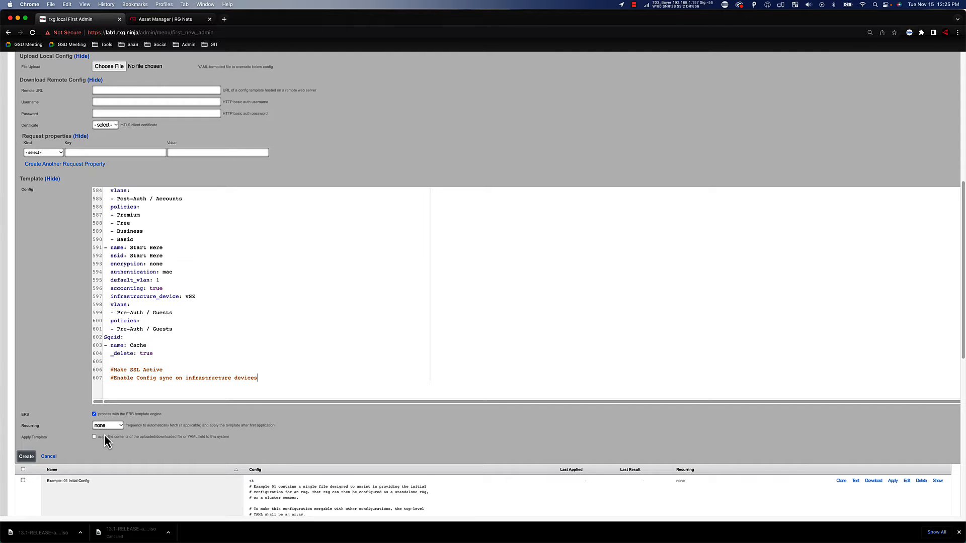
{"action": "left_click", "coordinate": [27, 457]}
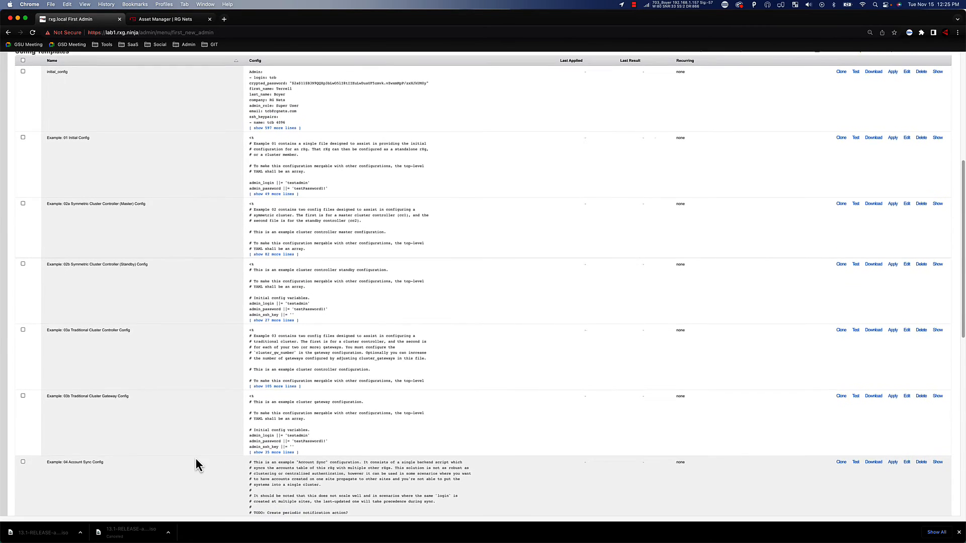
Test the initial_config template and apply it to the system, accepting the configuration change.
{"action": "scroll", "coordinate": [211, 452], "scroll_direction": "up", "scroll_amount": 2}
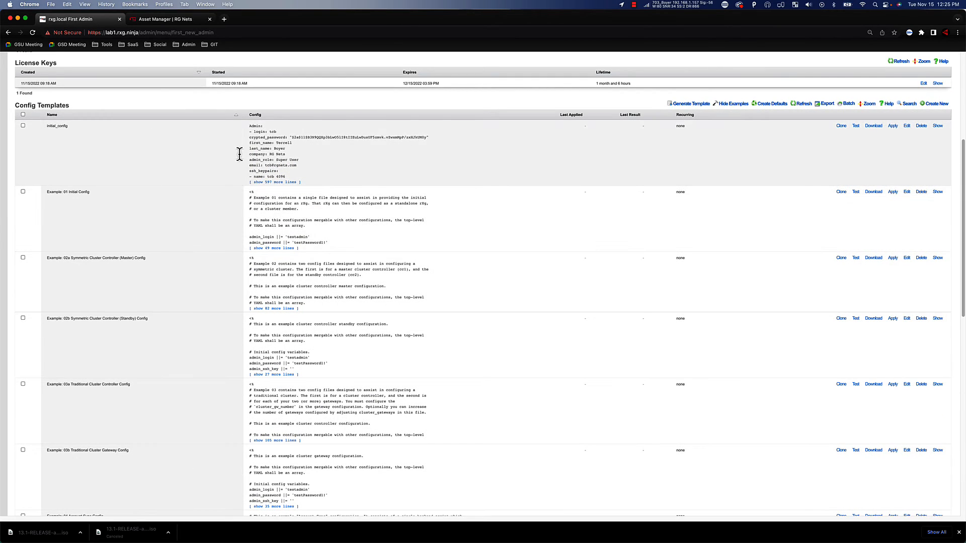
{"action": "left_click", "coordinate": [855, 126]}
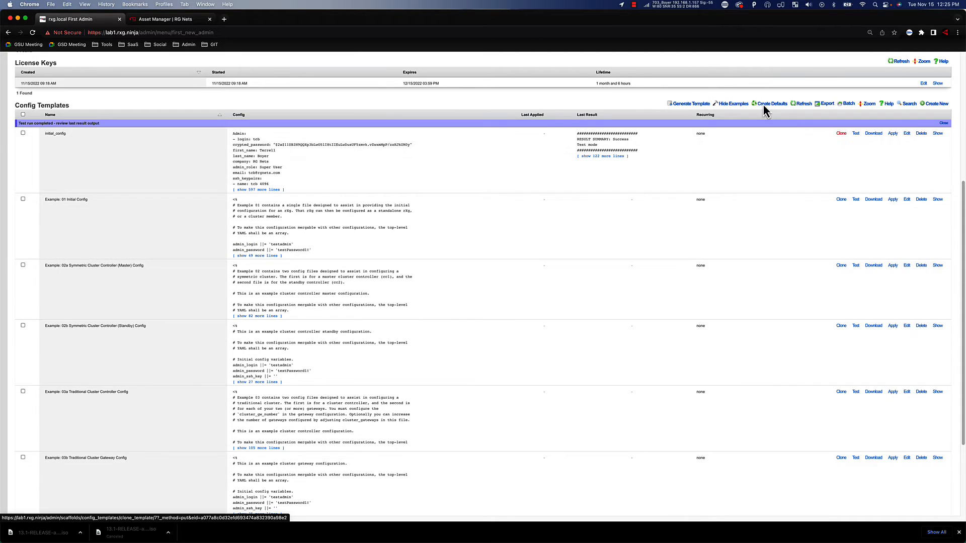
{"action": "left_click_drag", "start_coordinate": [605, 151], "coordinate": [563, 145]}
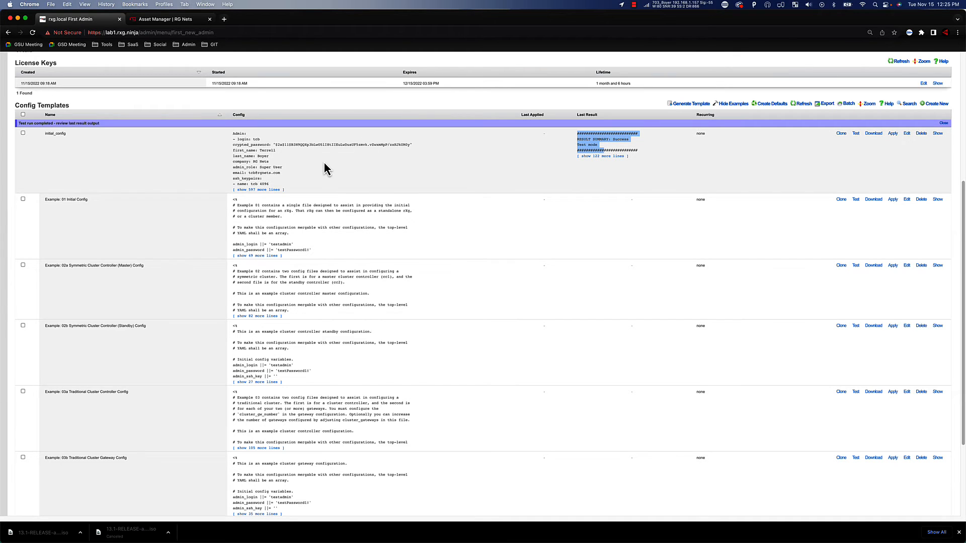
{"action": "left_click", "coordinate": [892, 133]}
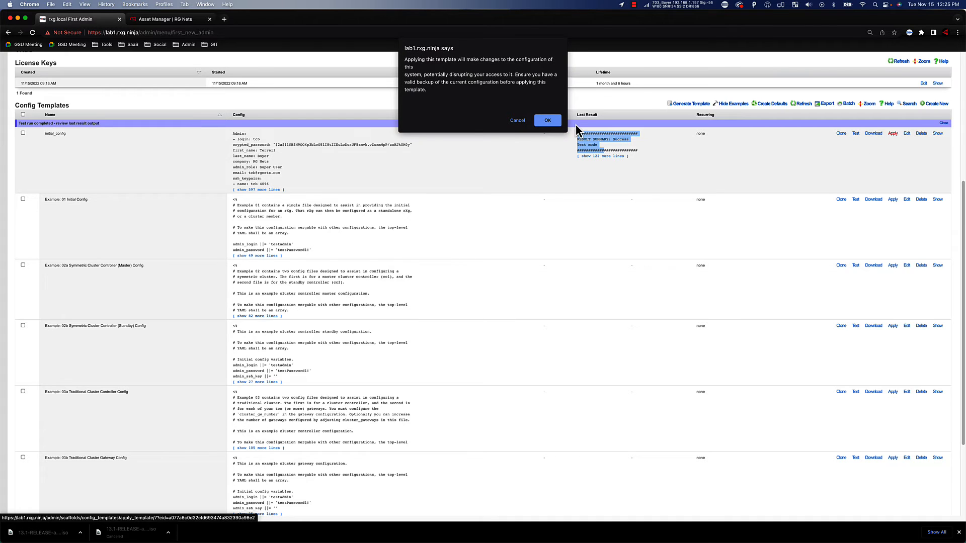
{"action": "left_click", "coordinate": [546, 124]}
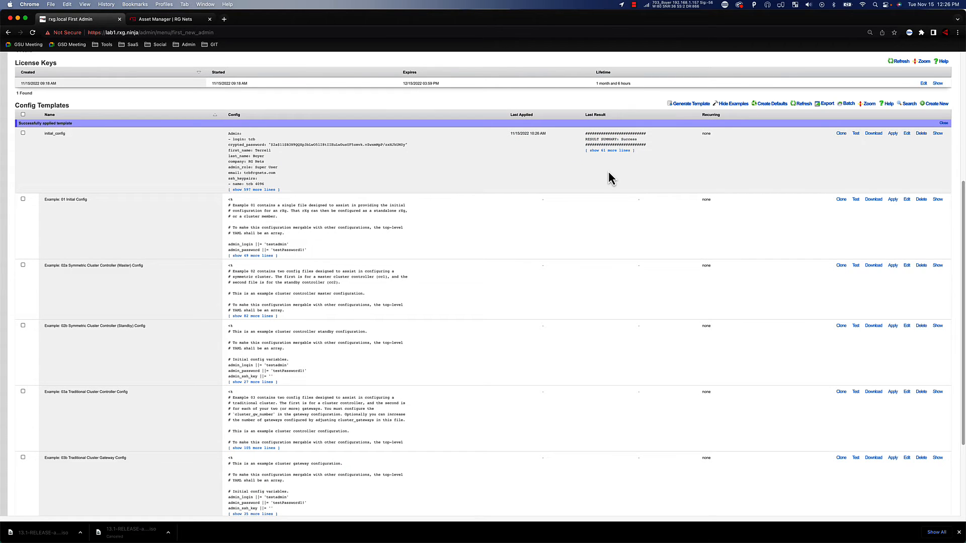
Open the admin login page and submit the administrator's login name and account password.
{"action": "scroll", "coordinate": [521, 151], "scroll_direction": "up", "scroll_amount": 5}
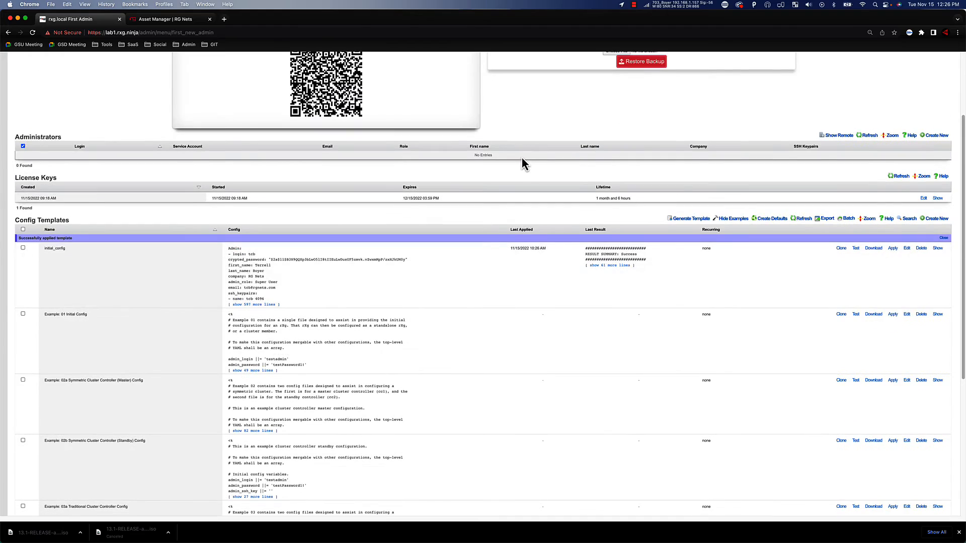
{"action": "left_click", "coordinate": [68, 80]}
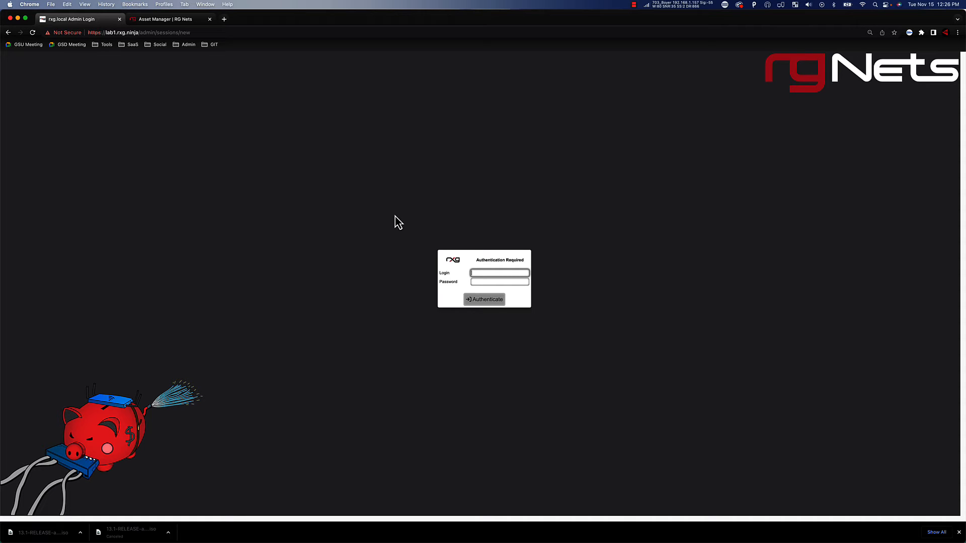
{"action": "left_click", "coordinate": [502, 273]}
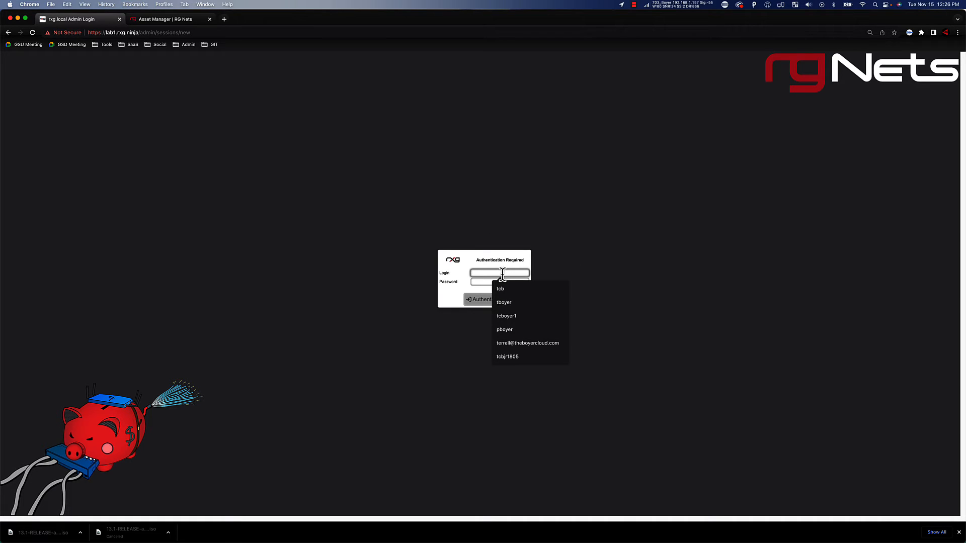
{"action": "type", "text": "tcb"}
{"action": "key", "text": "Tab"}
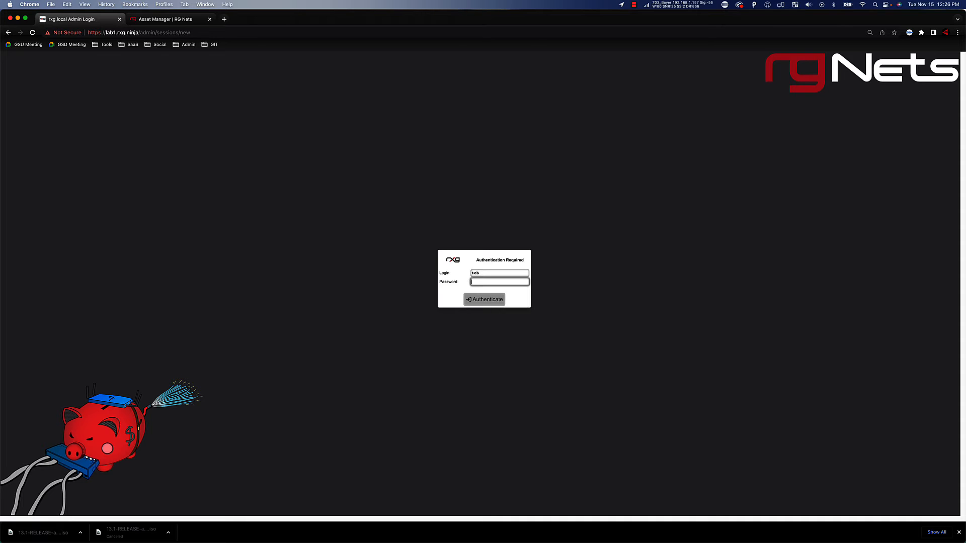
{"action": "type", "text": "•••••••••••••••"}
{"action": "left_click", "coordinate": [499, 301]}
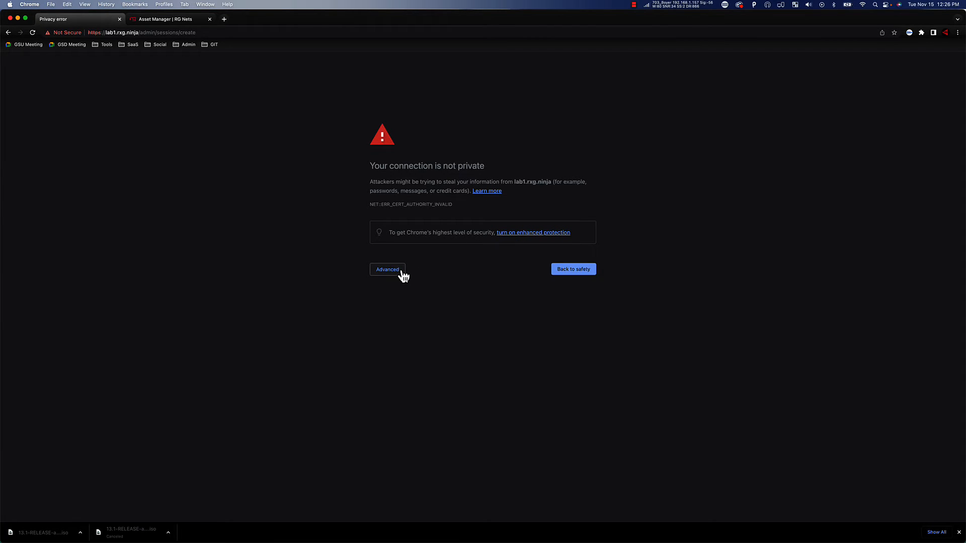
Proceed past the certificate warning for lab1.rxg.ninja and allow the login form to be resubmitted.
{"action": "left_click", "coordinate": [404, 275]}
{"action": "left_click", "coordinate": [407, 328]}
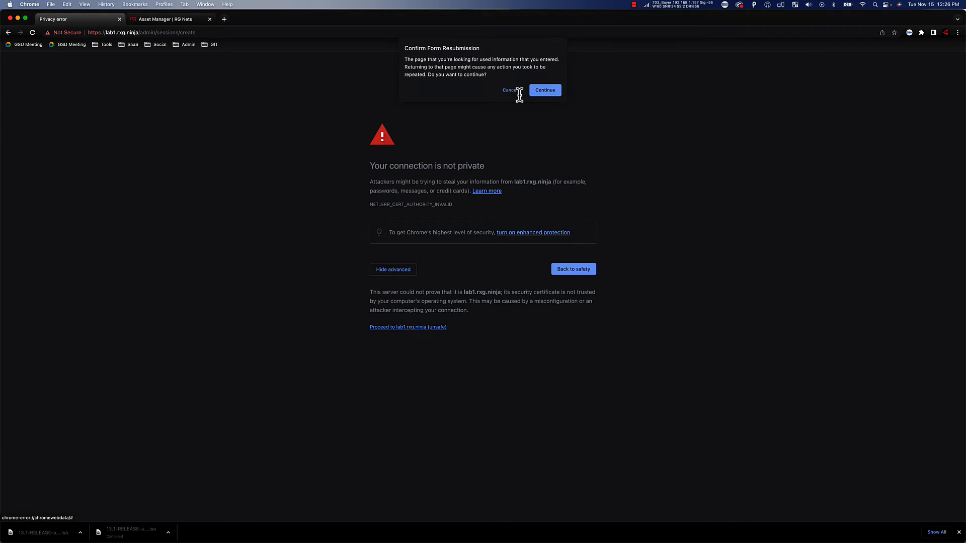
{"action": "left_click", "coordinate": [549, 91]}
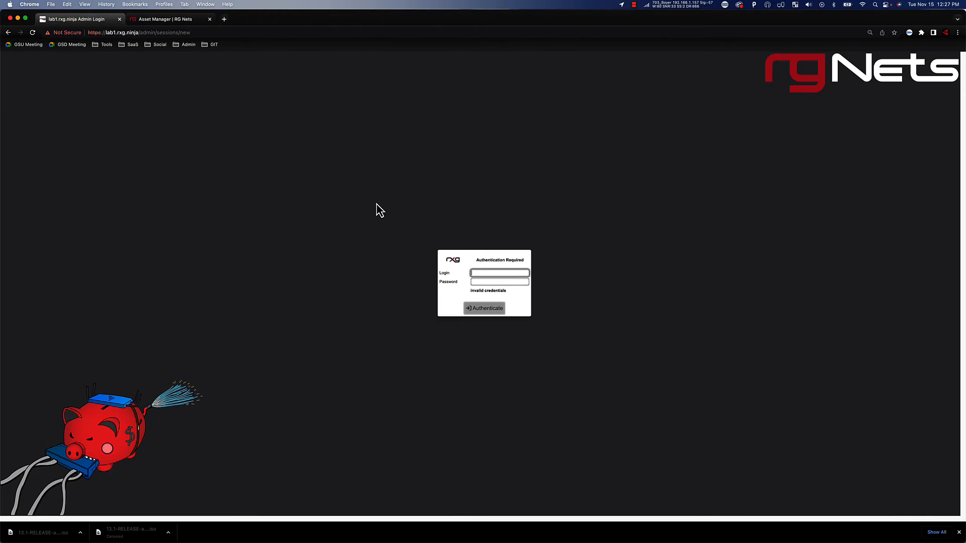
Sign in again with the administrator's login name and account password.
{"action": "type", "text": "tcb"}
{"action": "key", "text": "Tab"}
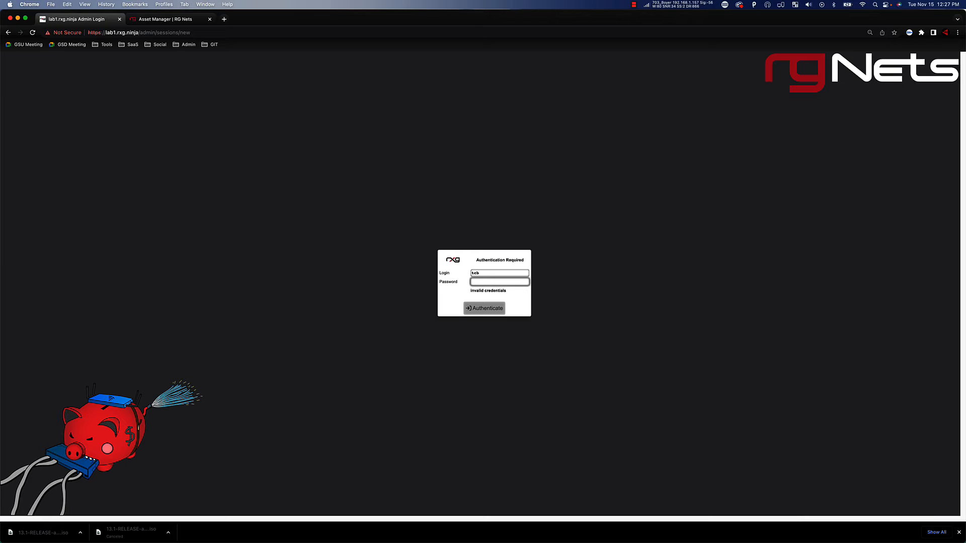
{"action": "type", "text": "••••••••••••••••"}
{"action": "key", "text": "Return"}
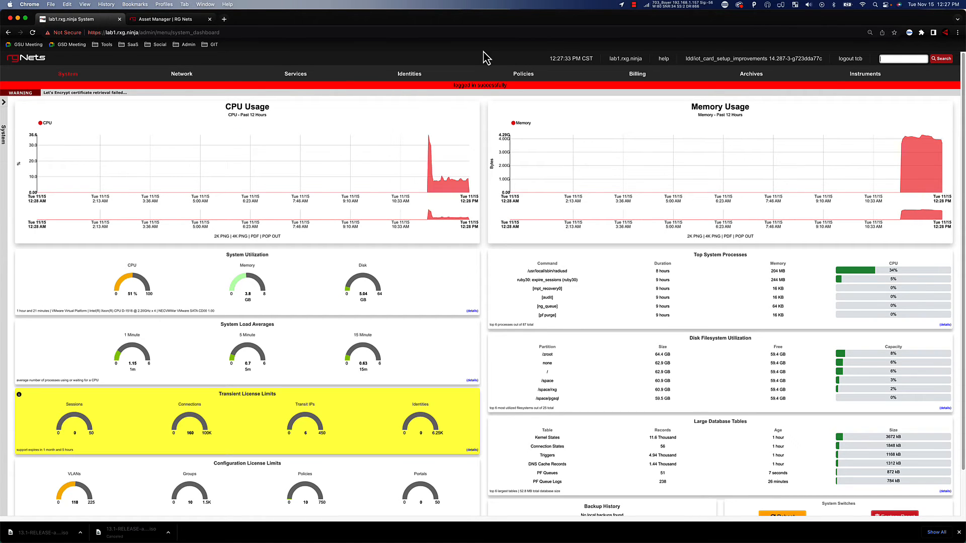
Open the Policies dashboard and review the policy graph and the Policies list below it.
{"action": "mouse_move", "coordinate": [533, 79]}
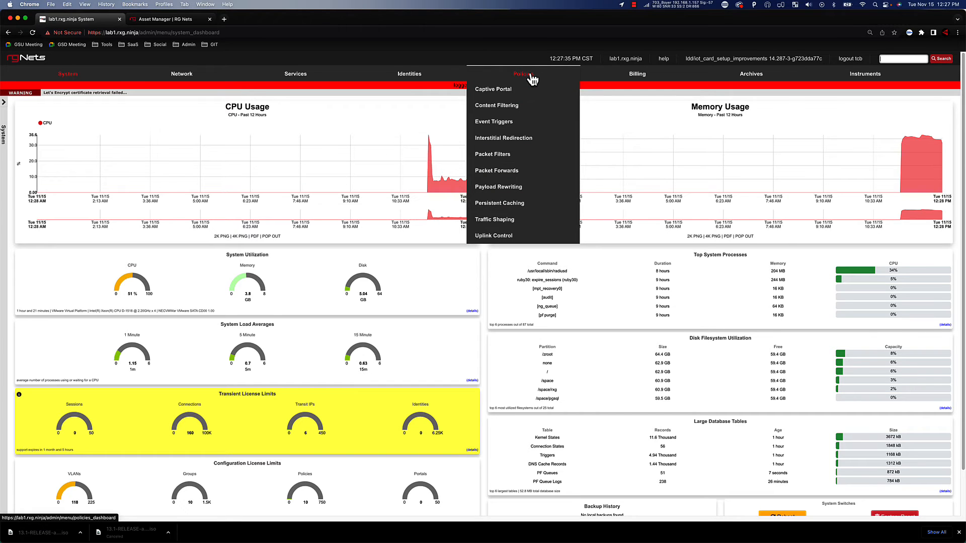
{"action": "left_click", "coordinate": [533, 80]}
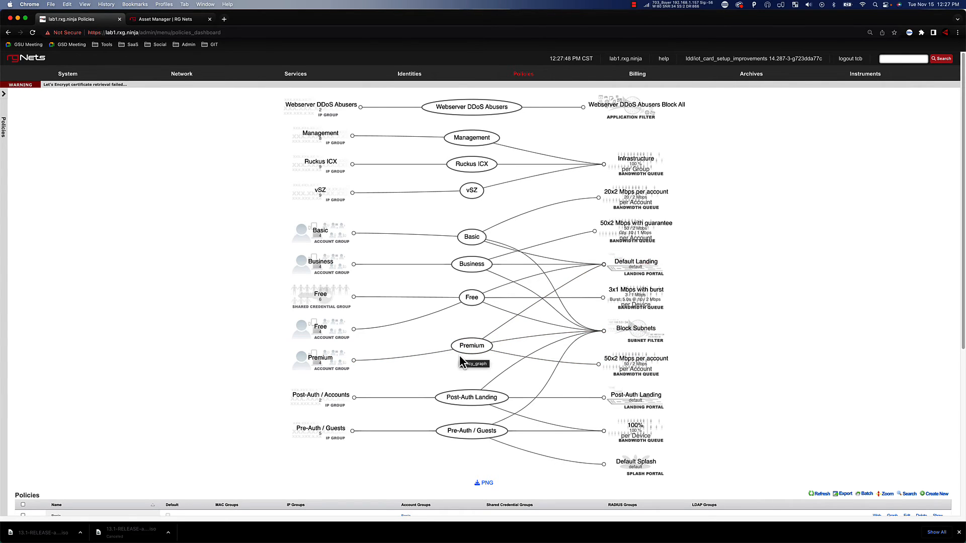
{"action": "scroll", "coordinate": [463, 368], "scroll_direction": "down", "scroll_amount": 1}
{"action": "scroll", "coordinate": [467, 395], "scroll_direction": "down", "scroll_amount": 3}
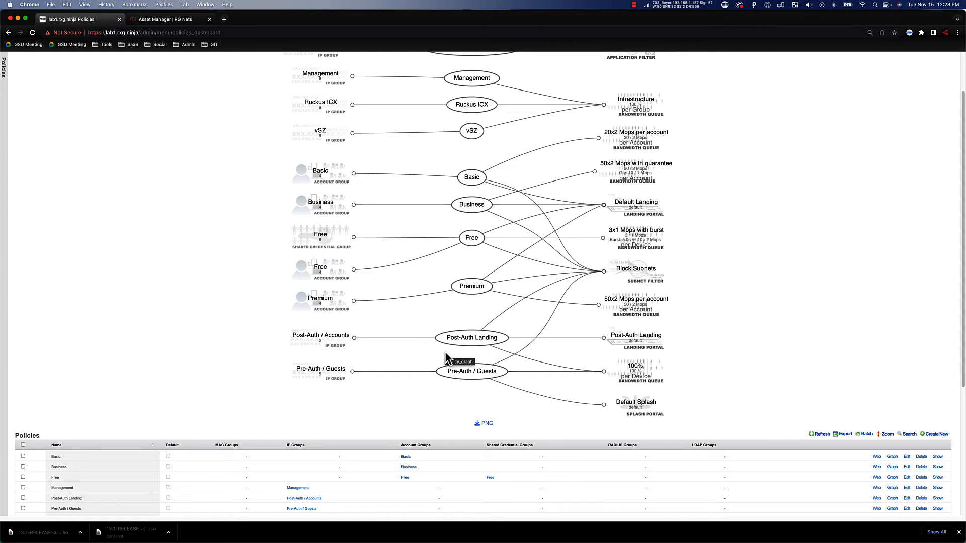
{"action": "scroll", "coordinate": [292, 362], "scroll_direction": "up", "scroll_amount": 3}
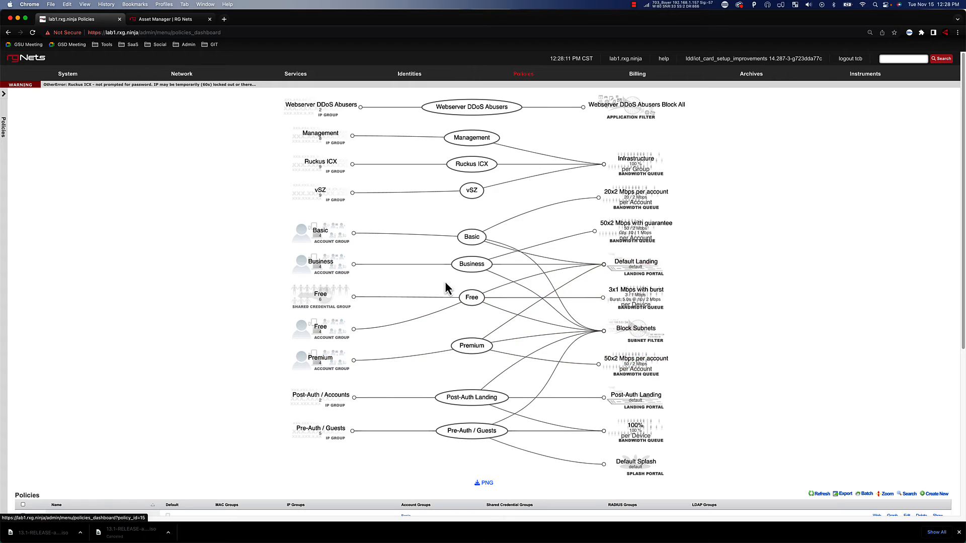
Export the Administrators table from the Admins page as an rXg config template with the default fields policy and max nest level 0.
{"action": "mouse_move", "coordinate": [61, 78]}
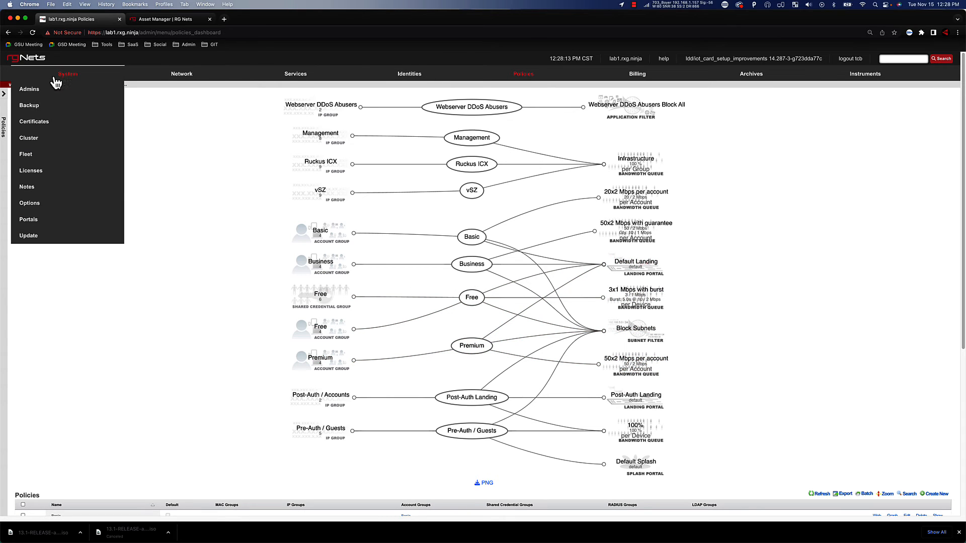
{"action": "left_click", "coordinate": [33, 92]}
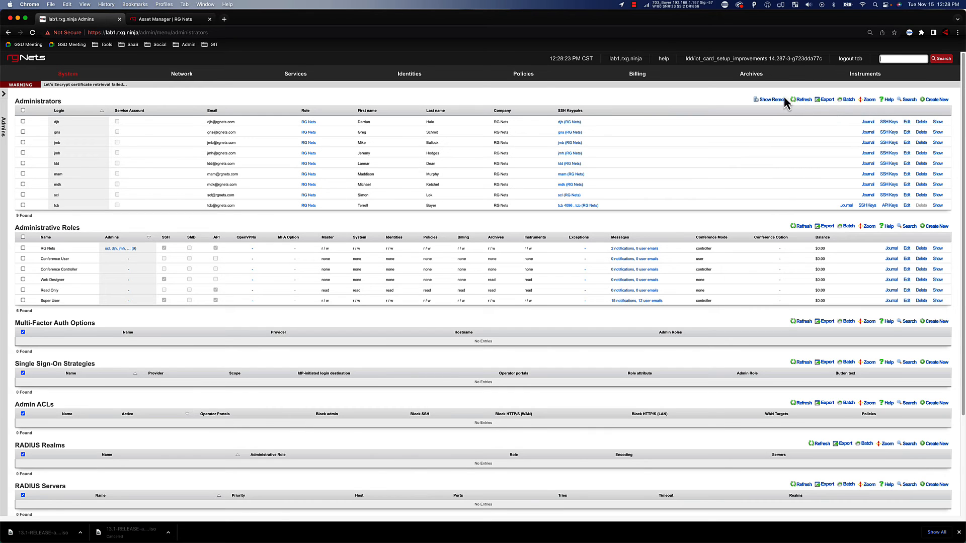
{"action": "mouse_move", "coordinate": [825, 102]}
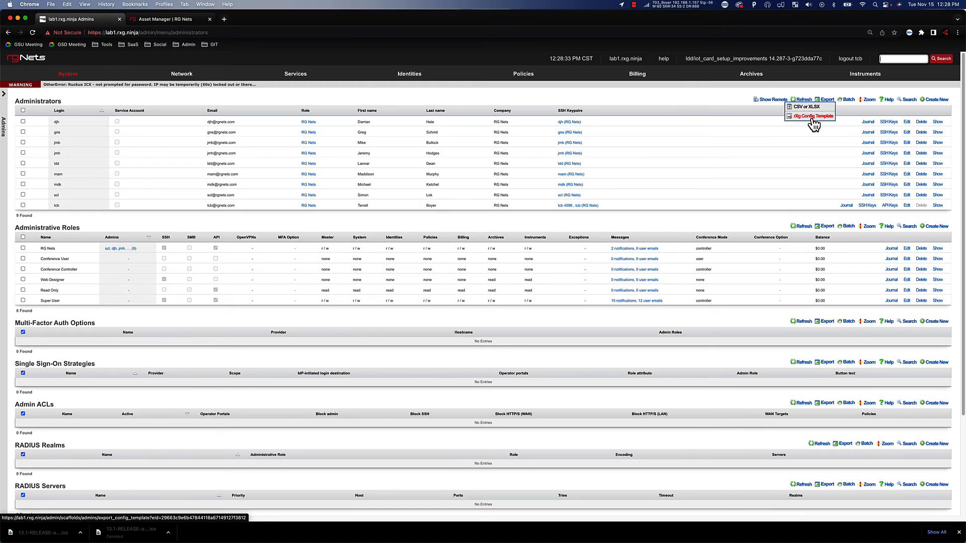
{"action": "left_click", "coordinate": [813, 117]}
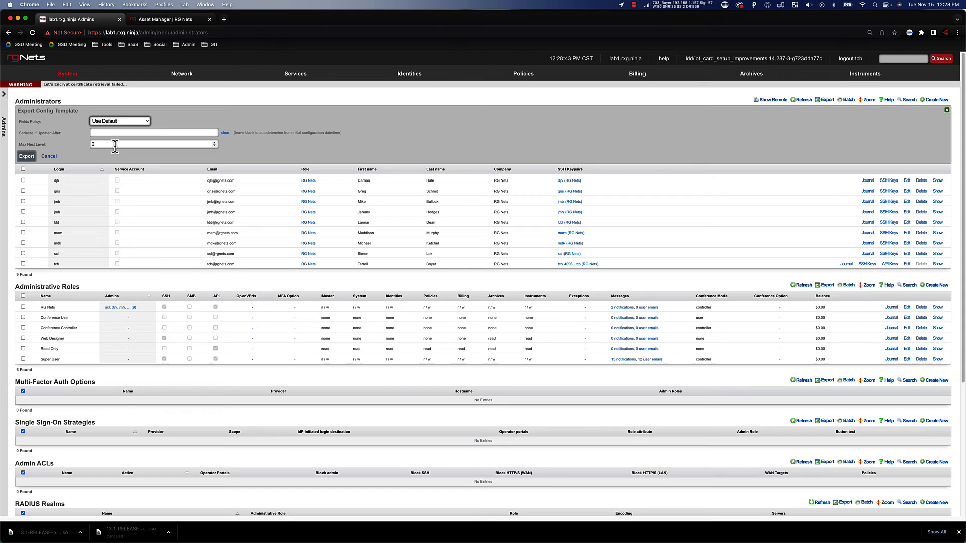
{"action": "left_click", "coordinate": [115, 145]}
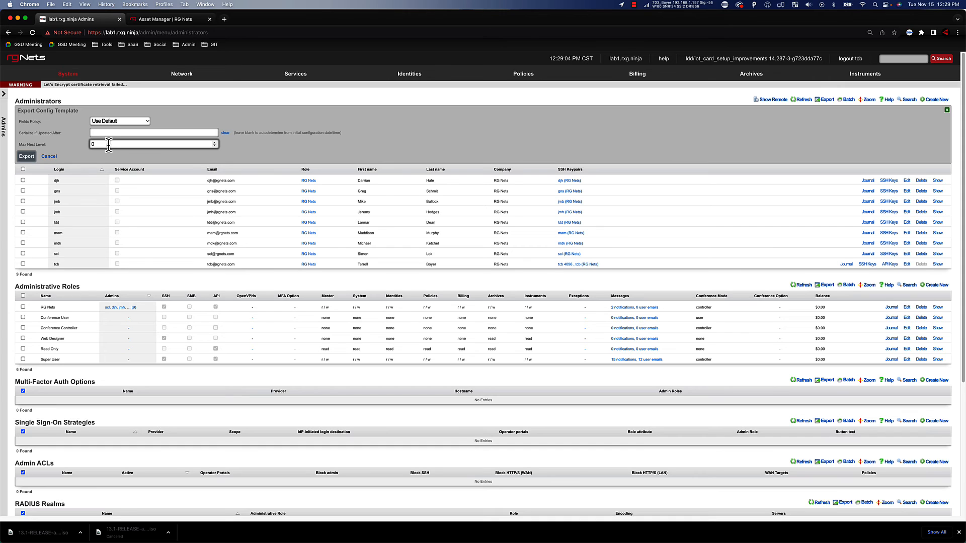
{"action": "left_click", "coordinate": [26, 158]}
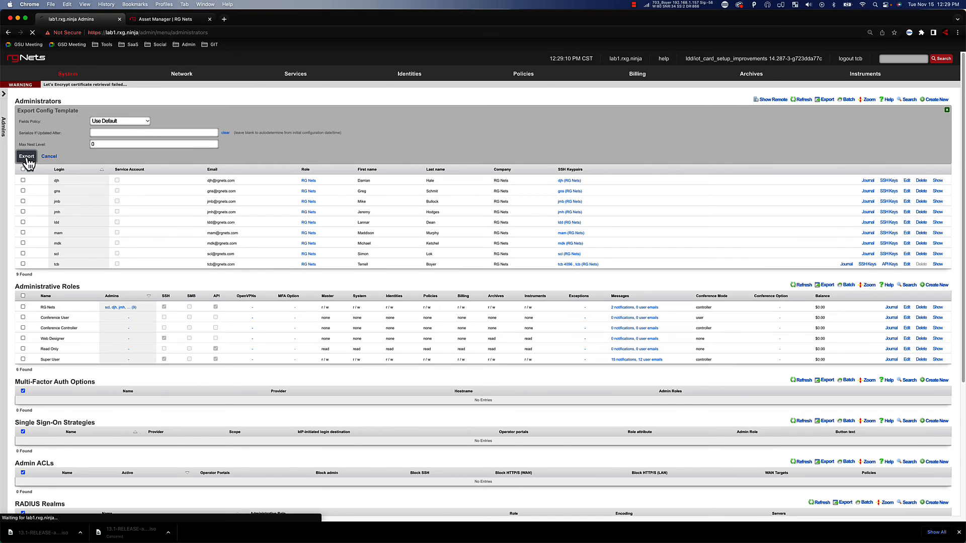
Switch to VS Code and review the administrator entries in the exported YAML file.
{"action": "key", "text": "super+Tab"}
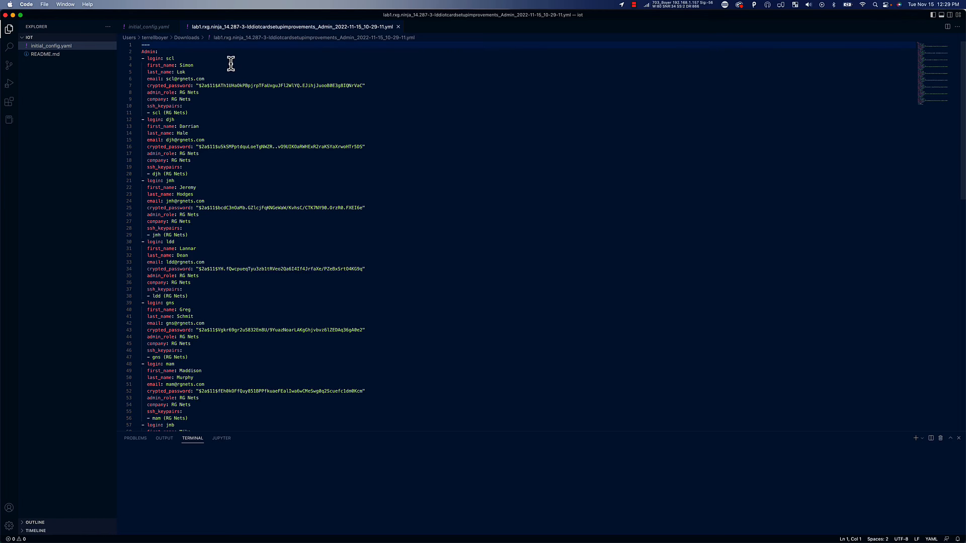
{"action": "scroll", "coordinate": [234, 70], "scroll_direction": "down", "scroll_amount": 10}
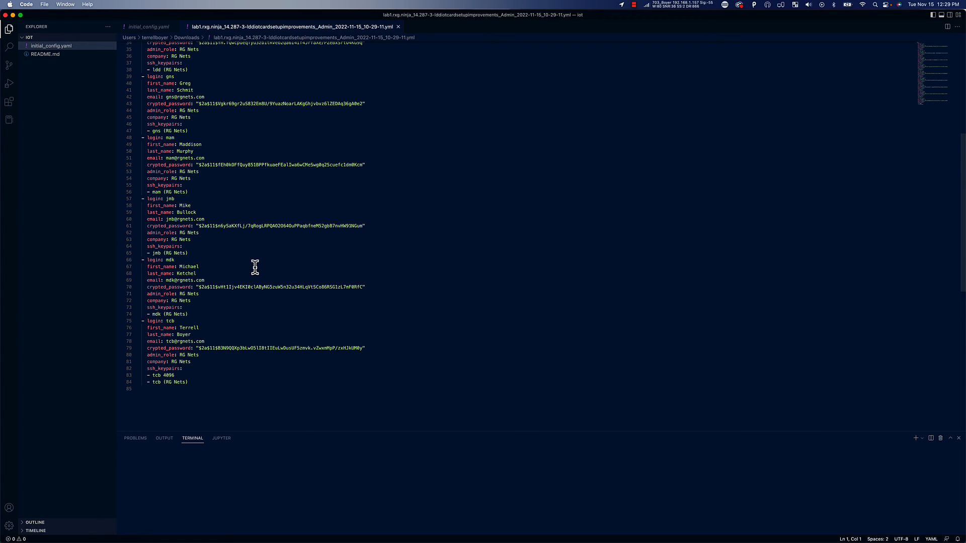
{"action": "scroll", "coordinate": [262, 271], "scroll_direction": "up", "scroll_amount": 10}
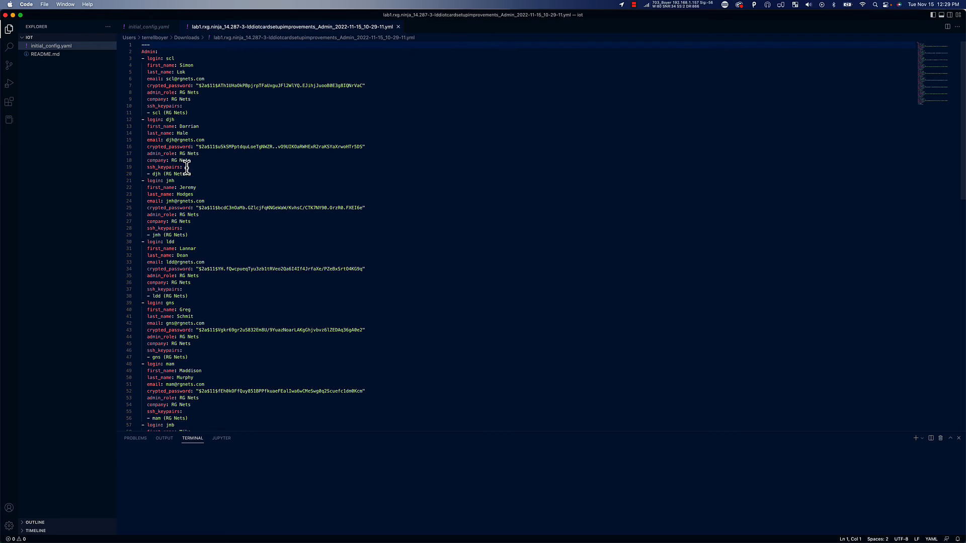
{"action": "scroll", "coordinate": [211, 386], "scroll_direction": "down", "scroll_amount": 7}
{"action": "scroll", "coordinate": [211, 386], "scroll_direction": "down", "scroll_amount": 4}
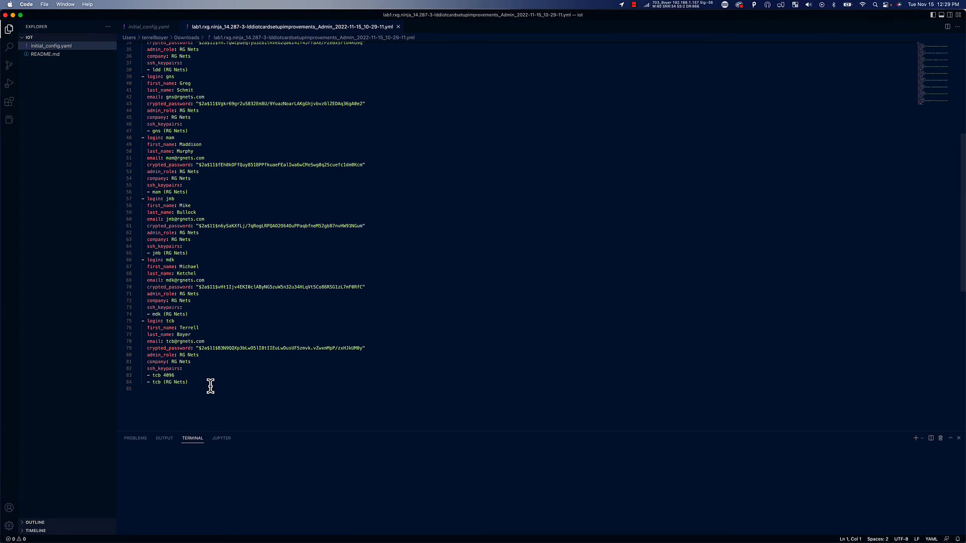
Copy the last administrator entry from the exported file and paste it at the end of initial_config.yaml.
{"action": "left_click_drag", "start_coordinate": [206, 376], "coordinate": [135, 321]}
{"action": "key", "text": "super+c"}
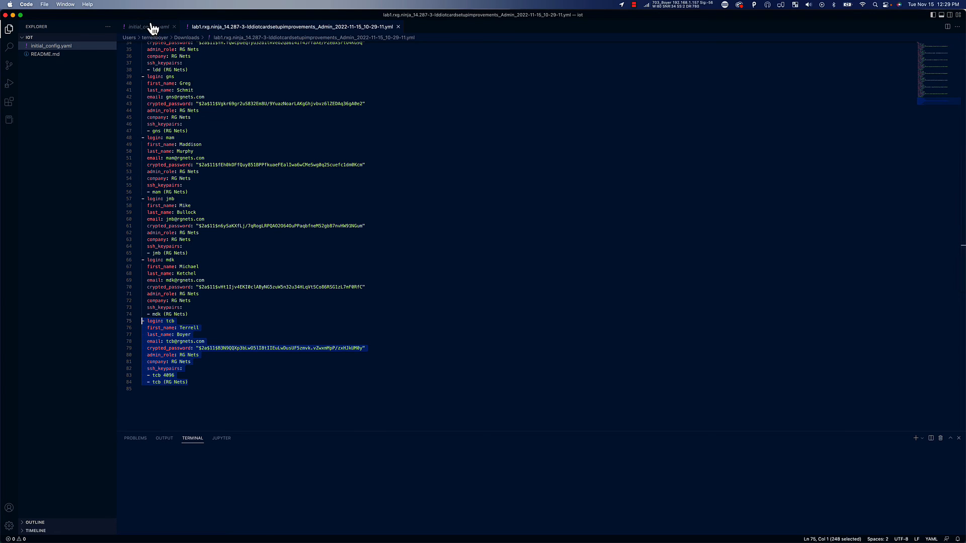
{"action": "left_click", "coordinate": [154, 30]}
{"action": "scroll", "coordinate": [220, 332], "scroll_direction": "down", "scroll_amount": 10}
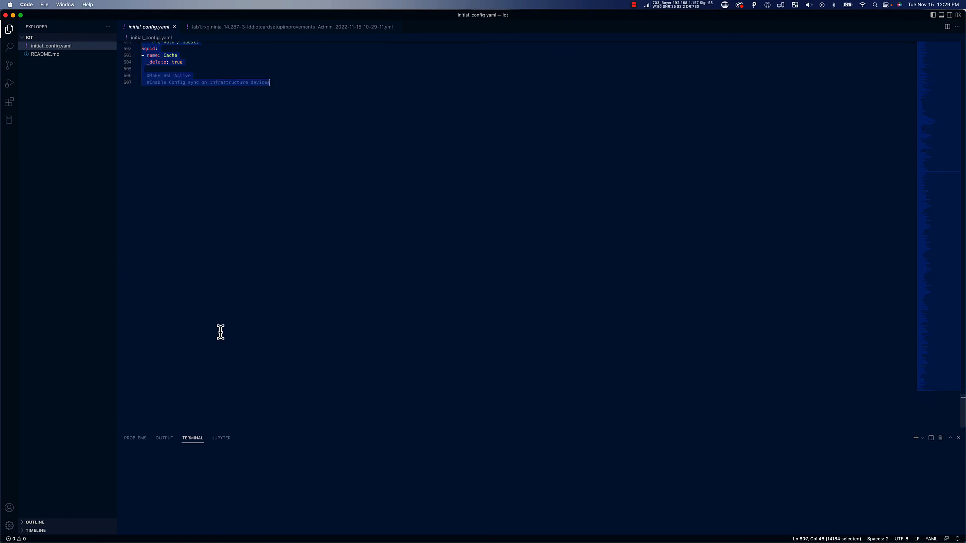
{"action": "scroll", "coordinate": [220, 331], "scroll_direction": "up", "scroll_amount": 10}
{"action": "scroll", "coordinate": [218, 326], "scroll_direction": "down", "scroll_amount": 5}
{"action": "left_click", "coordinate": [190, 222]}
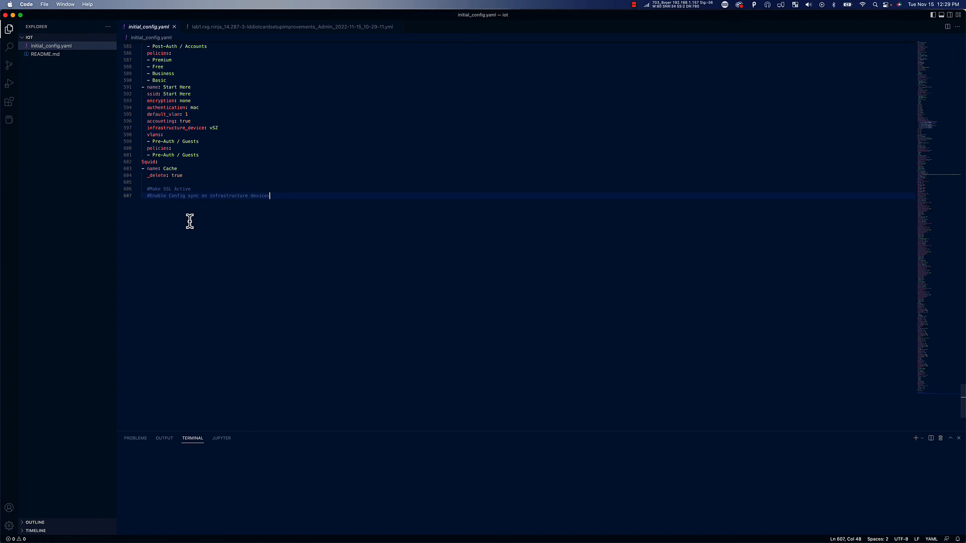
{"action": "key", "text": "Return"}
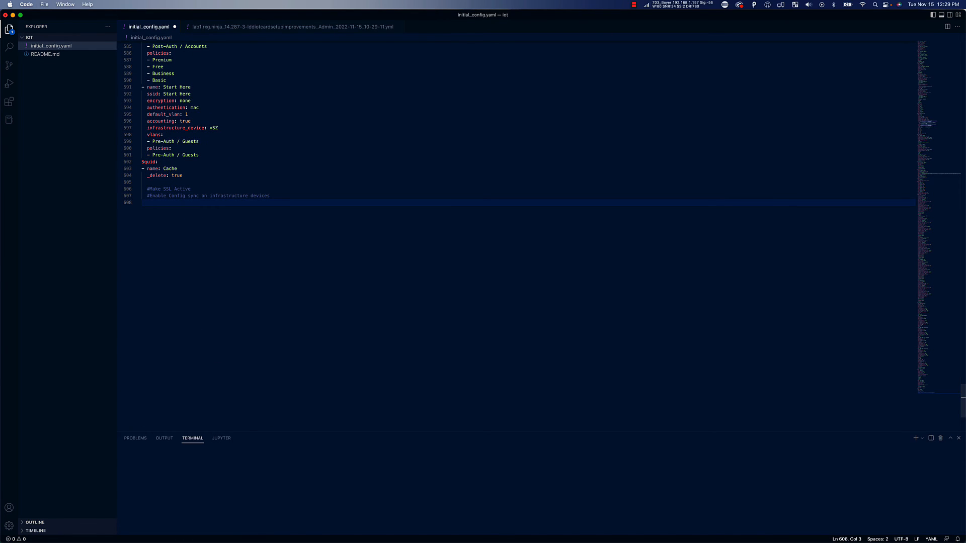
{"action": "key", "text": "BackSpace"}
{"action": "key", "text": "super+v"}
Insert a blank line above the login line of the pasted administrator entry.
{"action": "key", "text": "Up"}
{"action": "key", "text": "Up"}
{"action": "key", "text": "Up"}
{"action": "key", "text": "Up"}
{"action": "key", "text": "Up"}
{"action": "key", "text": "Up"}
{"action": "key", "text": "Up"}
{"action": "key", "text": "Up"}
{"action": "key", "text": "Up"}
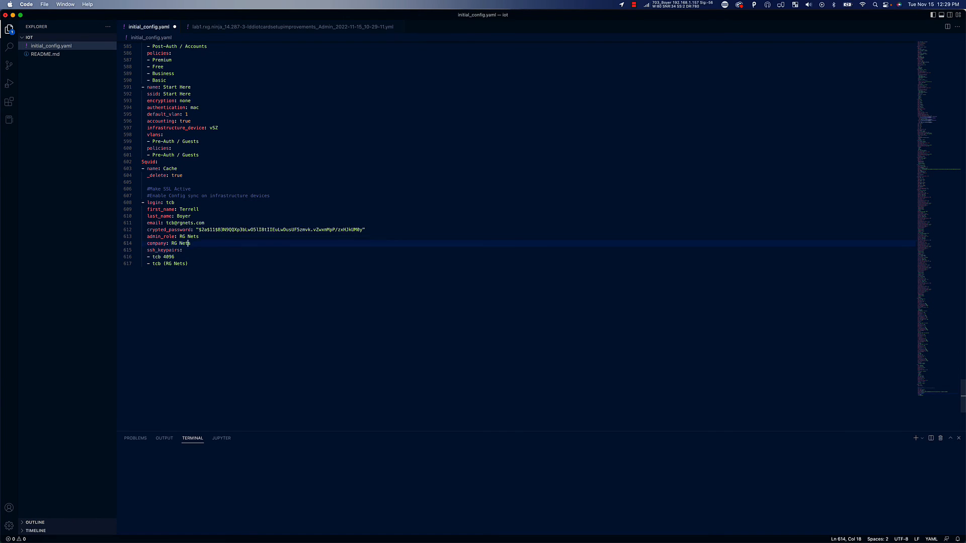
{"action": "key", "text": "super+Left"}
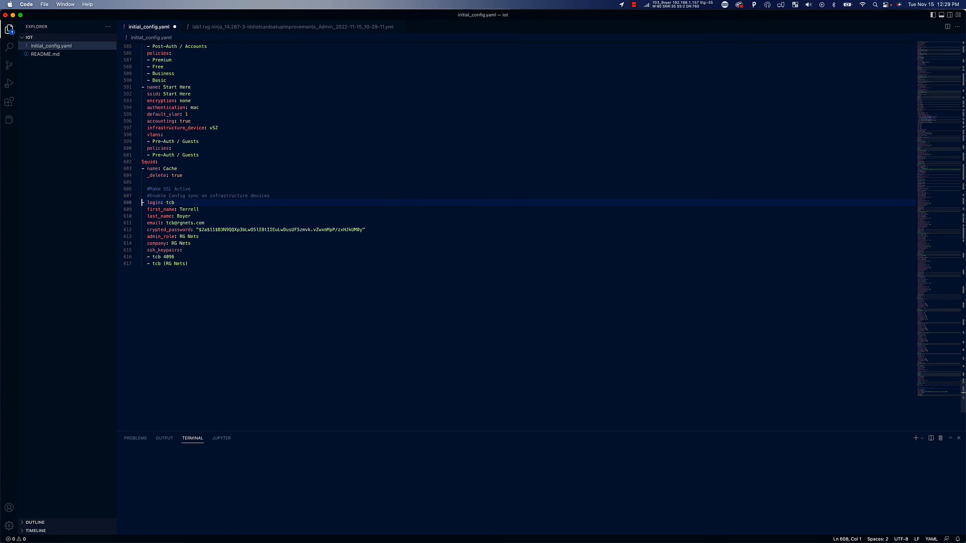
{"action": "key", "text": "Return"}
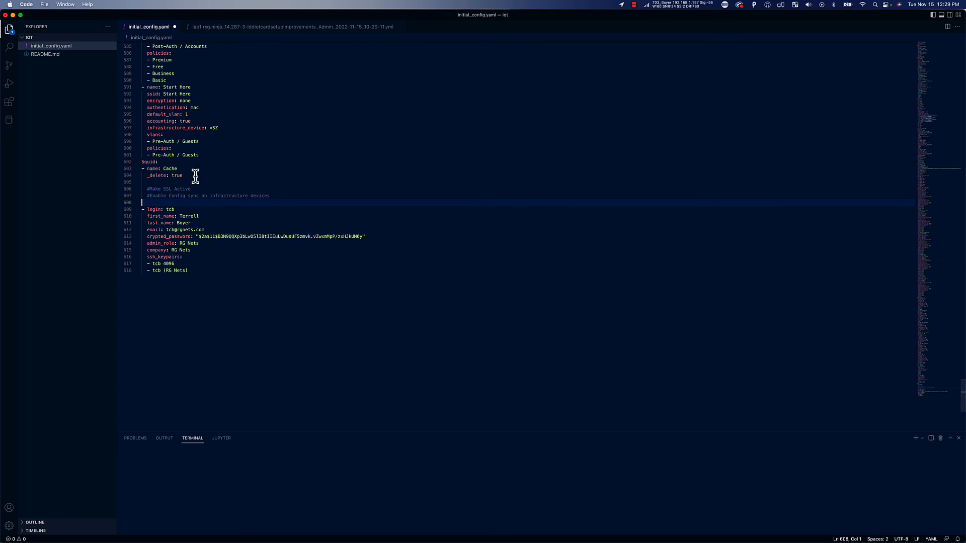
Copy the "Admin:" heading from the exported file onto the blank line above the pasted entry in initial_config.yaml.
{"action": "left_click", "coordinate": [201, 30]}
{"action": "scroll", "coordinate": [175, 118], "scroll_direction": "up", "scroll_amount": 10}
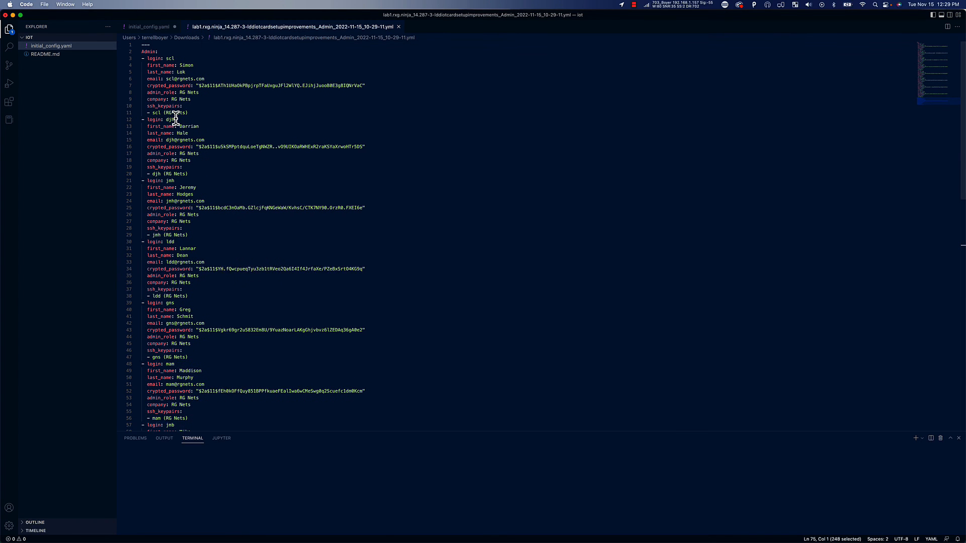
{"action": "left_click_drag", "start_coordinate": [163, 51], "coordinate": [128, 52]}
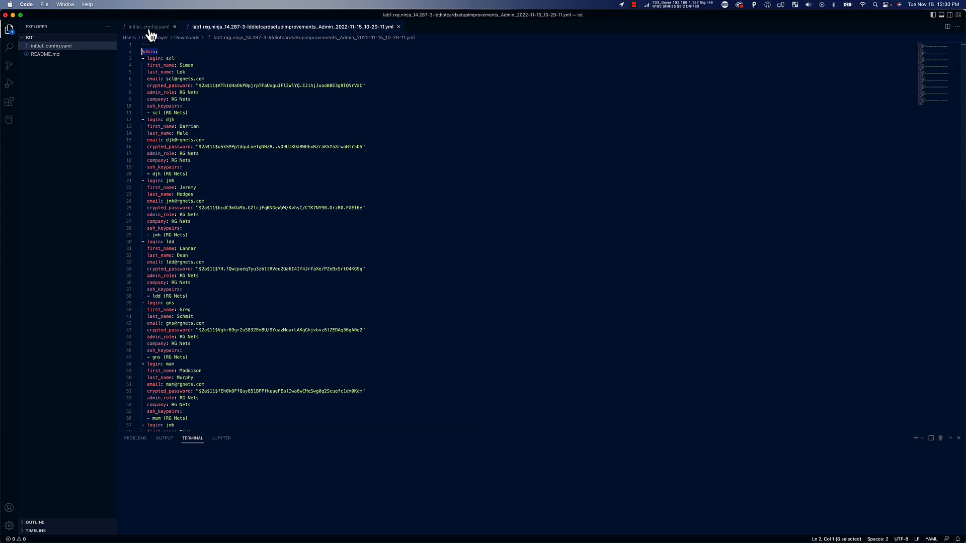
{"action": "left_click", "coordinate": [161, 31]}
{"action": "left_click", "coordinate": [160, 203]}
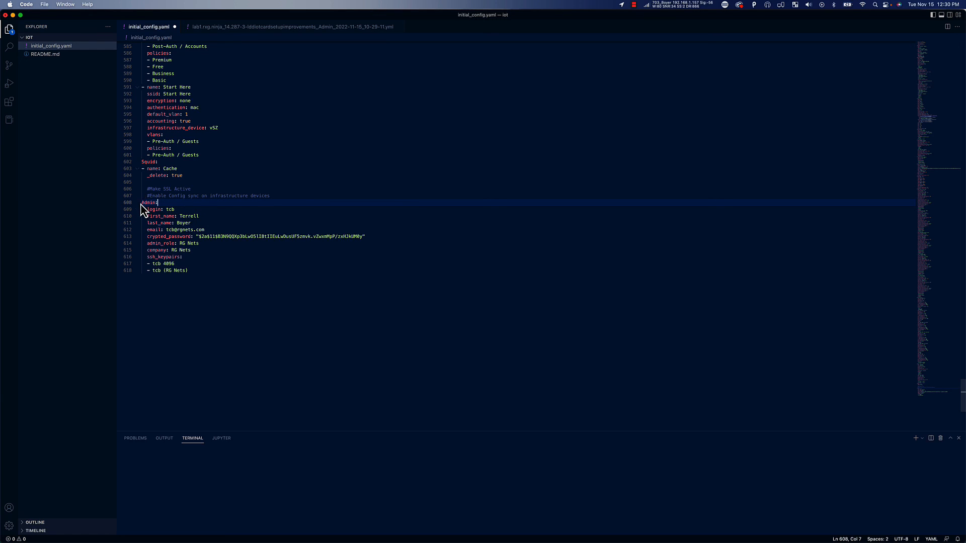
Check the pasted Admin block's indentation and compare its structure with the administrator entries in the exported file.
{"action": "left_click", "coordinate": [143, 203]}
{"action": "key", "text": "Right"}
{"action": "key", "text": "Down"}
{"action": "key", "text": "Left"}
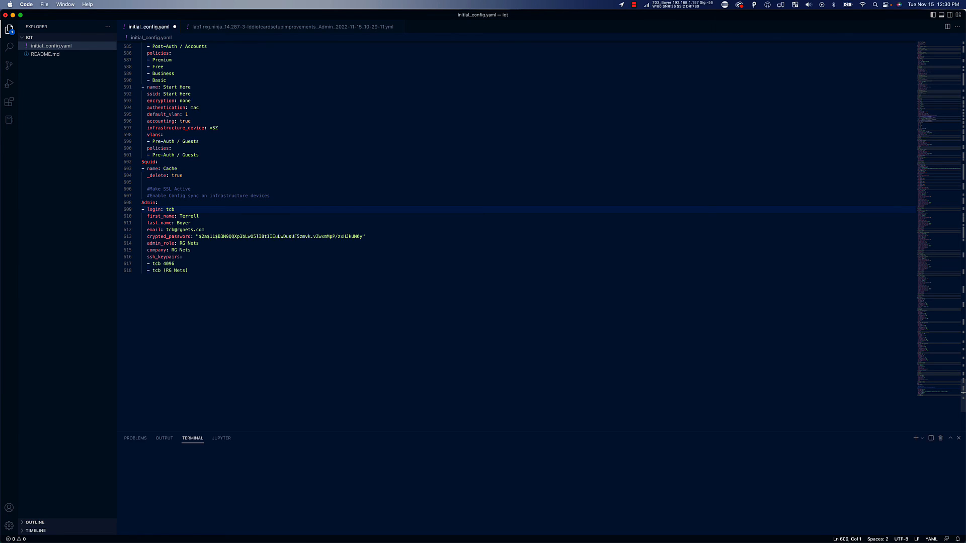
{"action": "key", "text": "Right"}
{"action": "key", "text": "Right"}
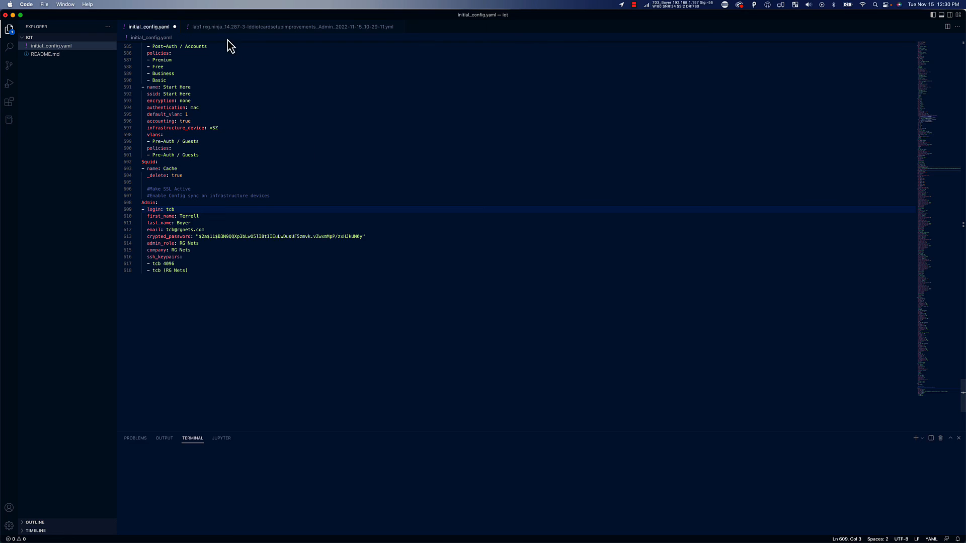
{"action": "left_click", "coordinate": [224, 28]}
{"action": "scroll", "coordinate": [229, 319], "scroll_direction": "up", "scroll_amount": 1}
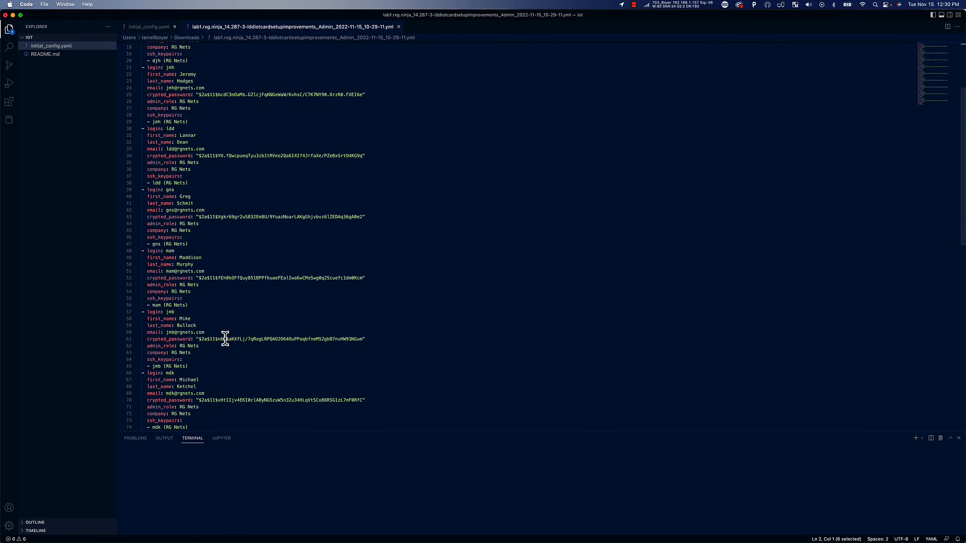
{"action": "scroll", "coordinate": [225, 338], "scroll_direction": "down", "scroll_amount": 5}
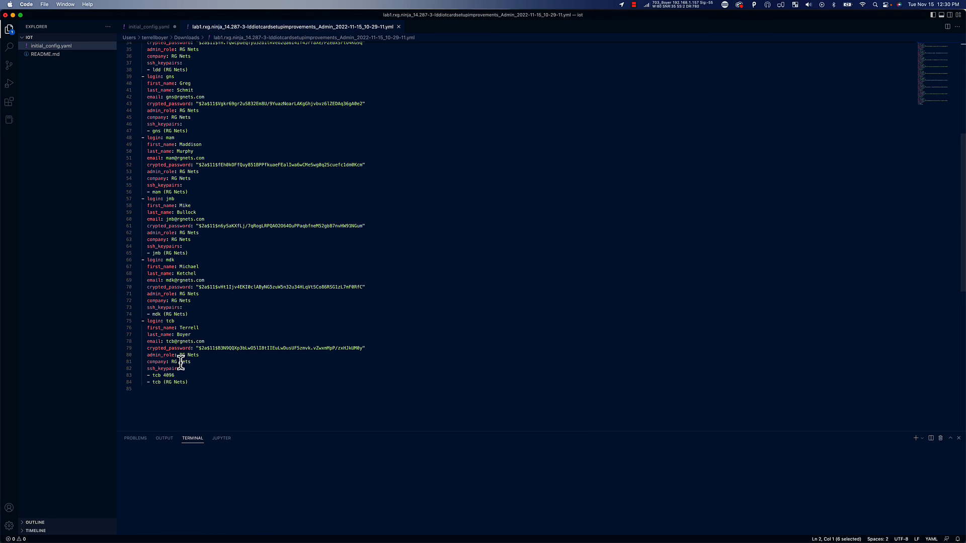
{"action": "left_click", "coordinate": [135, 29]}
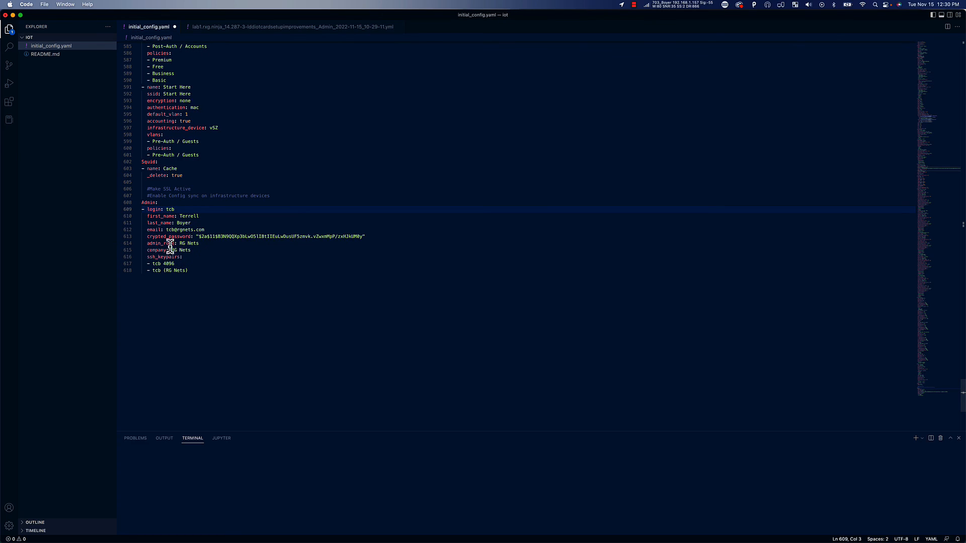